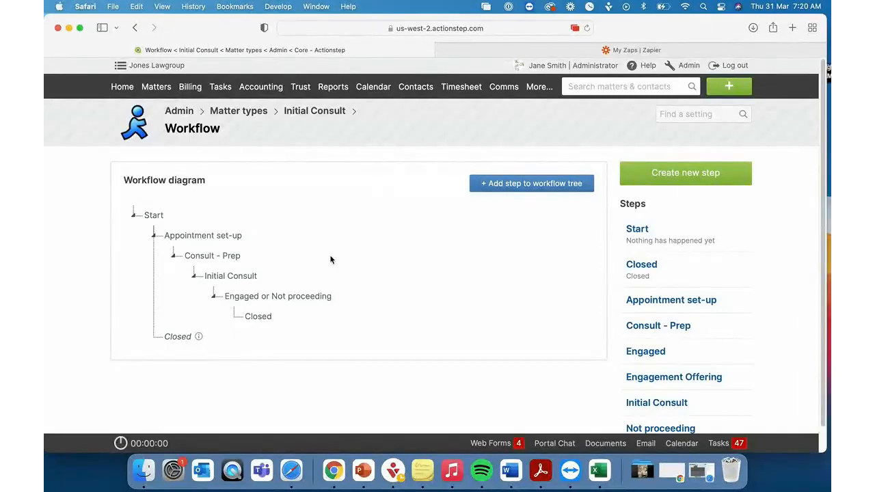
# - Switch to the Zapier page and open the Active Campaign Zap from the Home folder
pyautogui.moveTo(654, 49)
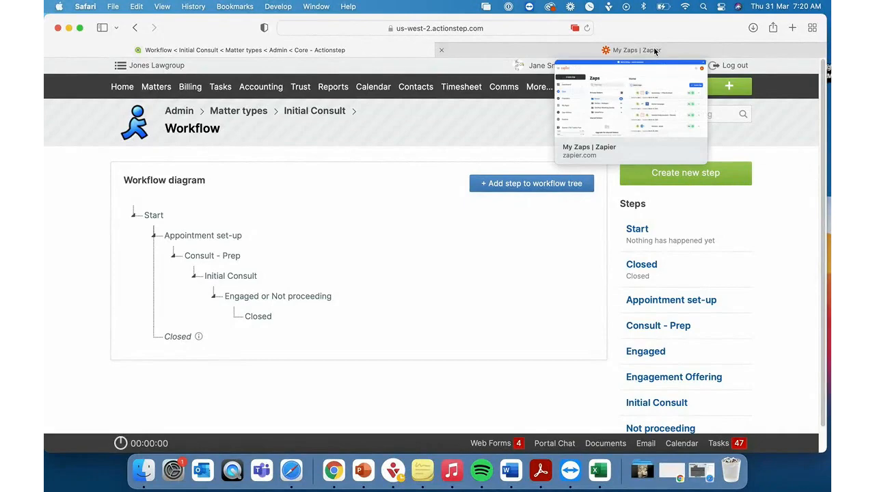
pyautogui.click(654, 50)
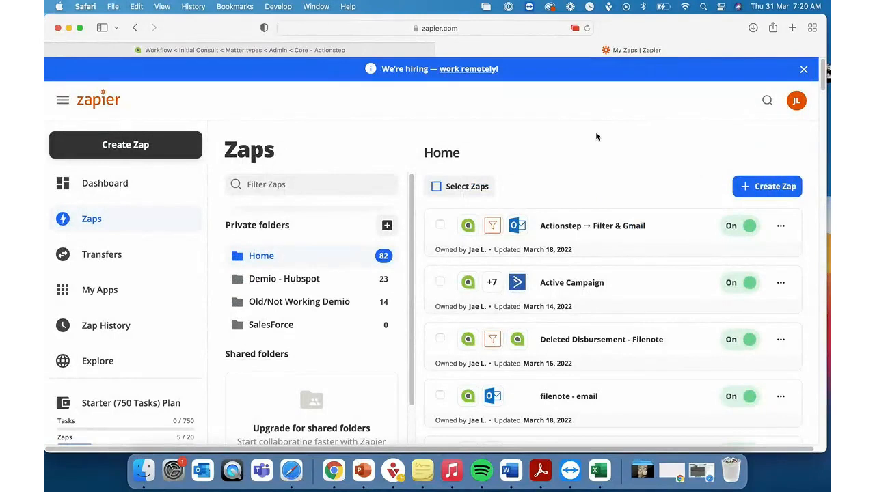
pyautogui.click(585, 286)
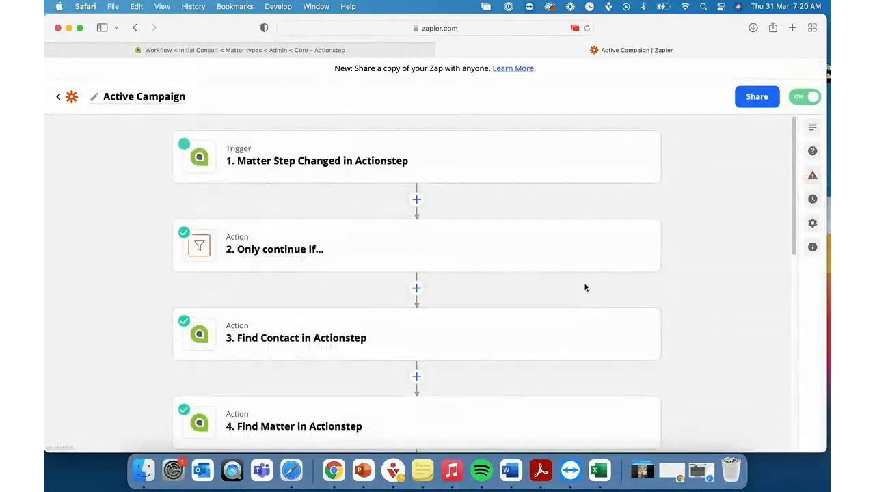
# - Expand the Matter Step Changed trigger and review its test data down to the linked IDs
pyautogui.click(464, 158)
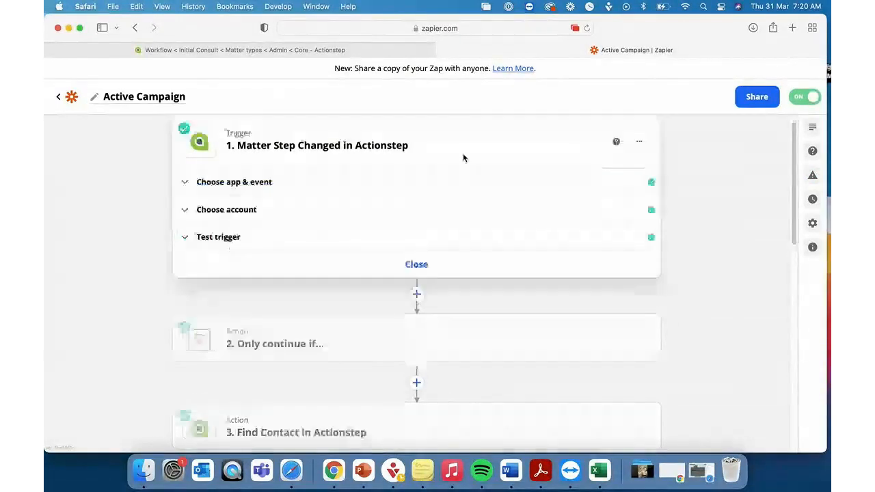
pyautogui.click(414, 249)
pyautogui.scroll(-5, 445, 332)
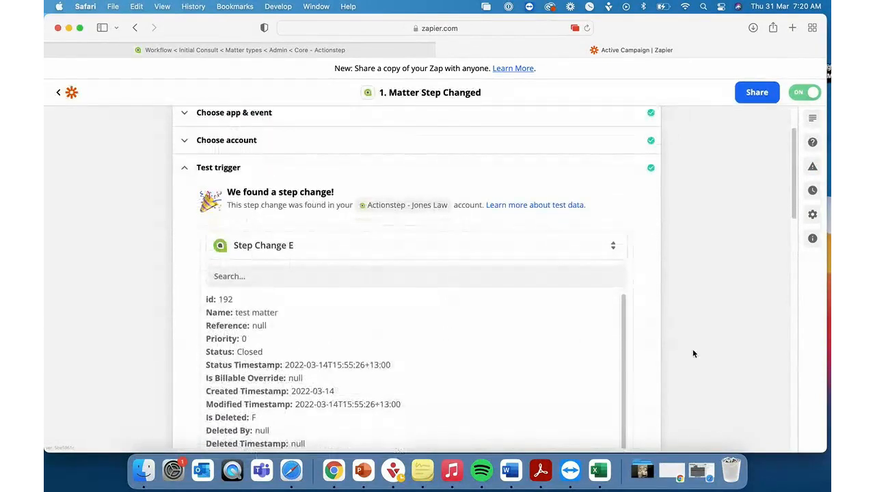
pyautogui.scroll(-3, 692, 354)
pyautogui.scroll(-3, 560, 340)
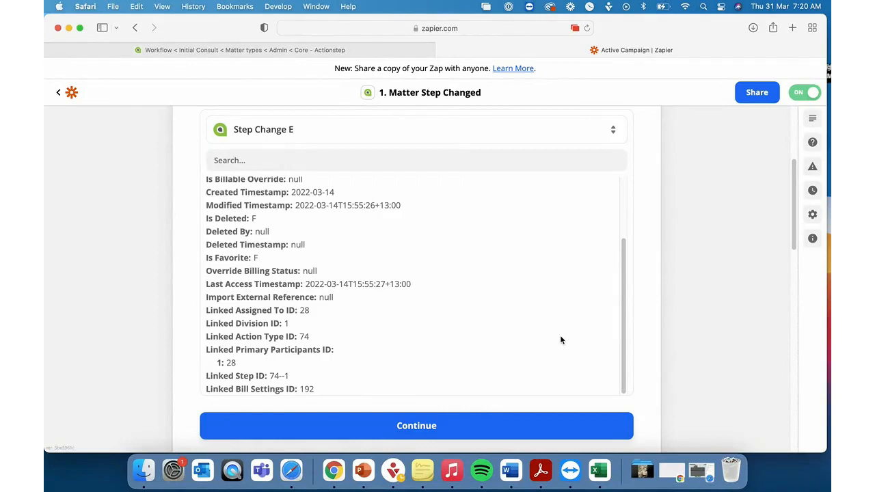
# - Open the filter setup of the "Only continue if..." action and inspect its Linked Step ID condition value
pyautogui.scroll(-10, 716, 342)
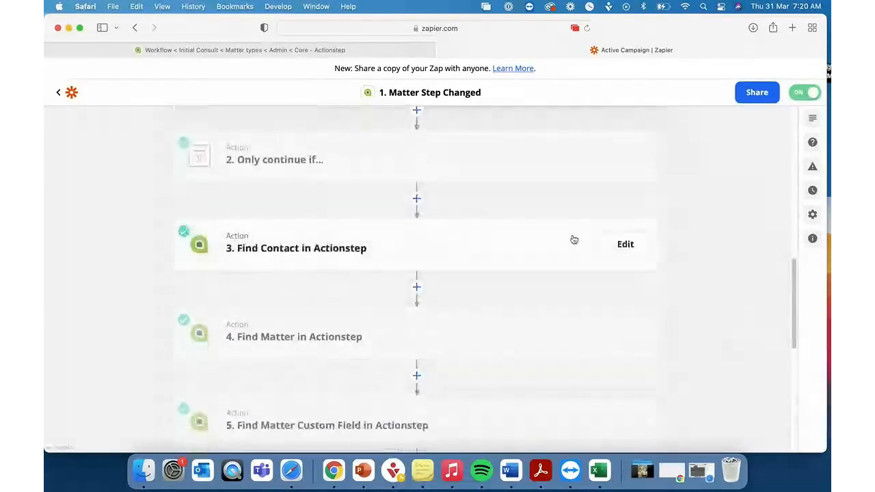
pyautogui.click(499, 155)
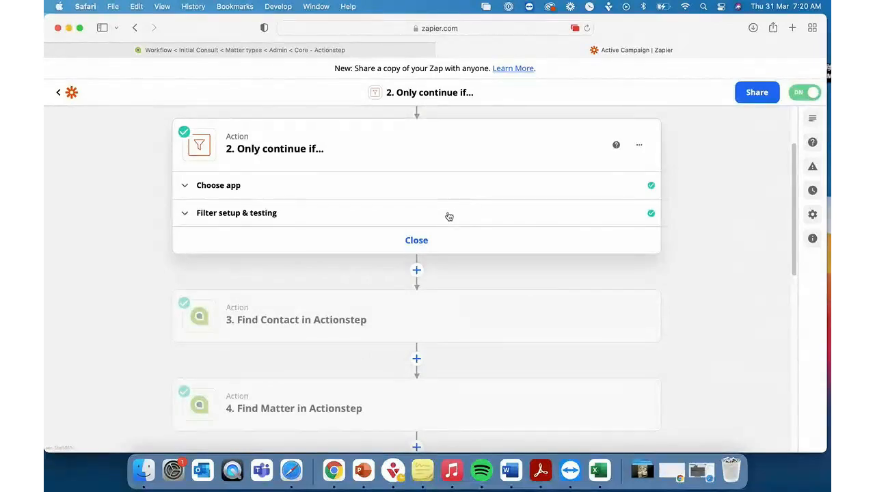
pyautogui.click(448, 216)
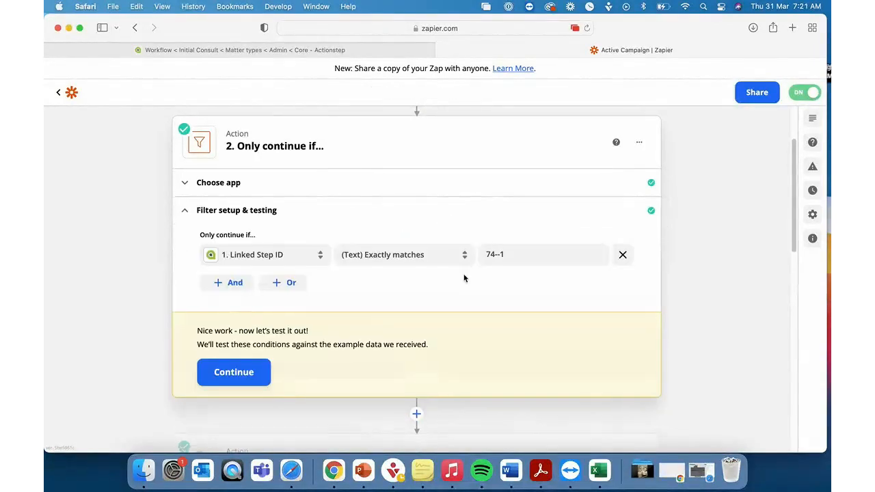
pyautogui.doubleClick(494, 242)
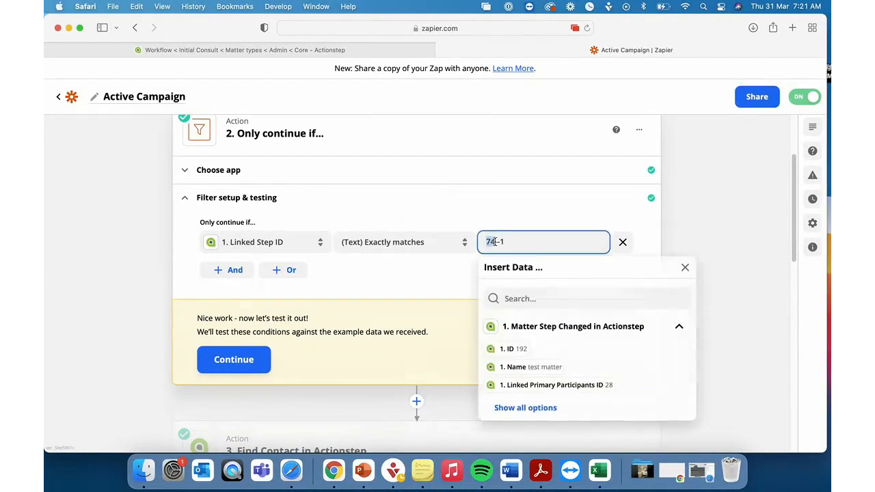
pyautogui.click(678, 238)
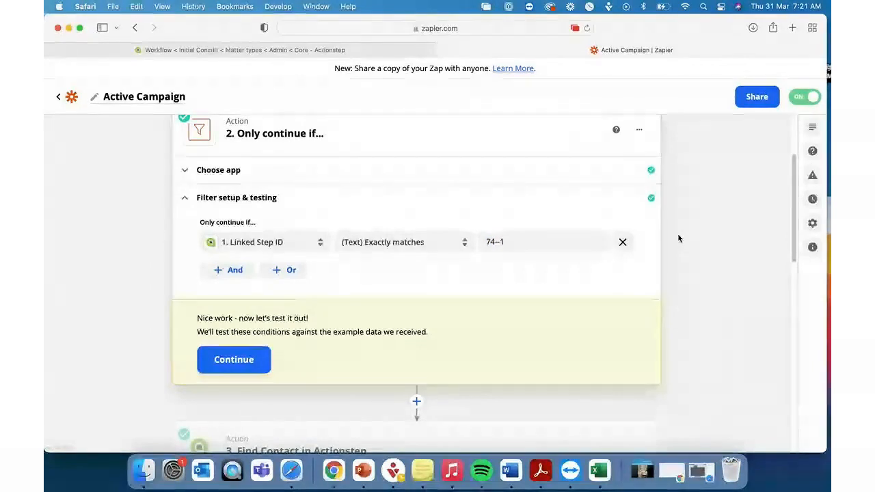
# - Expand action 3, Find Contact in Actionstep, and review the participant data in its test result
pyautogui.scroll(-1, 678, 237)
pyautogui.scroll(-8, 679, 238)
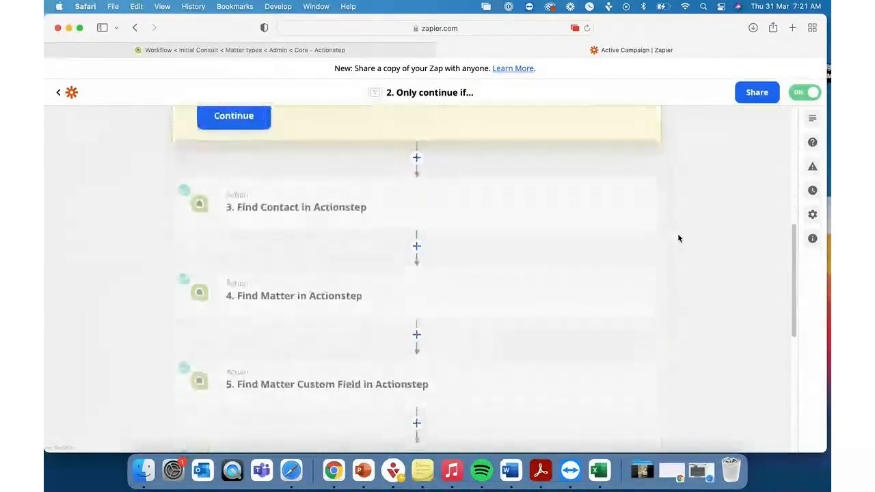
pyautogui.scroll(2, 679, 237)
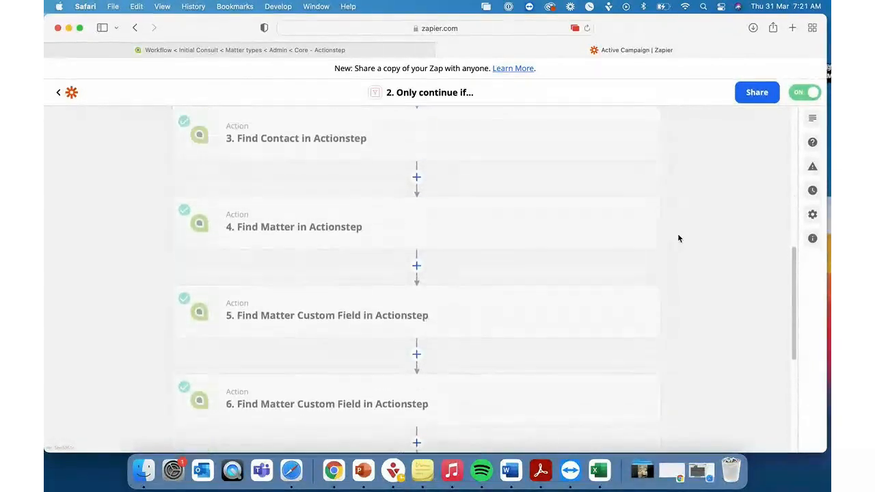
pyautogui.click(444, 166)
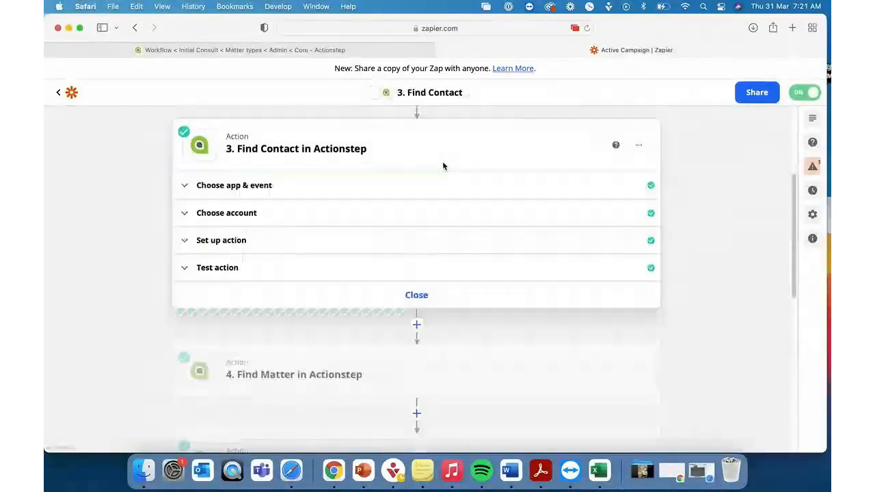
pyautogui.click(371, 269)
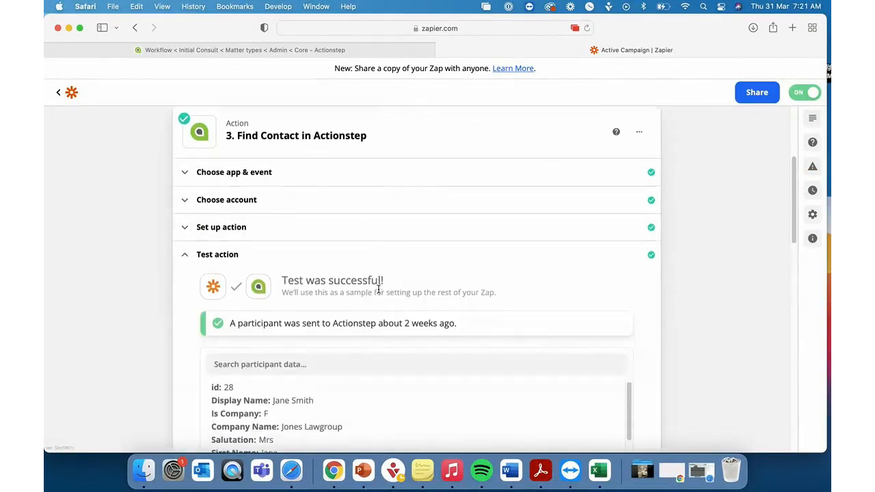
pyautogui.scroll(-4, 378, 289)
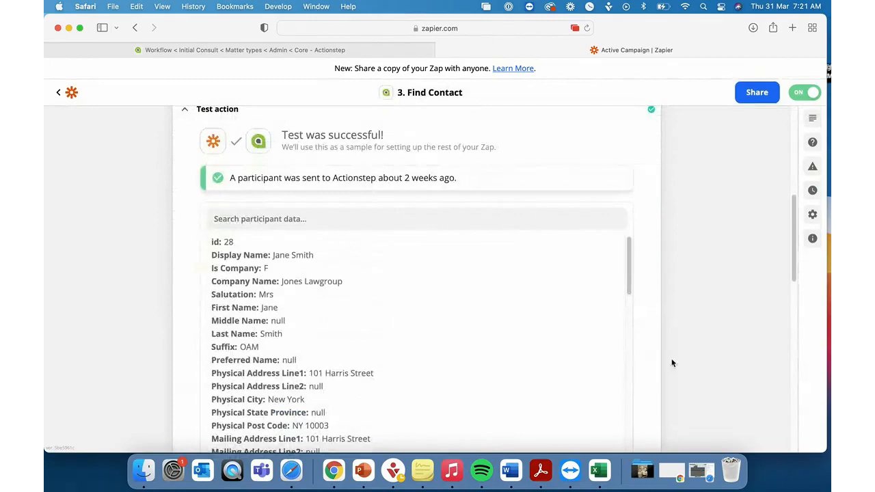
# - Expand action 4, Find Matter in Actionstep, and review the matter data in its test result
pyautogui.scroll(-10, 721, 349)
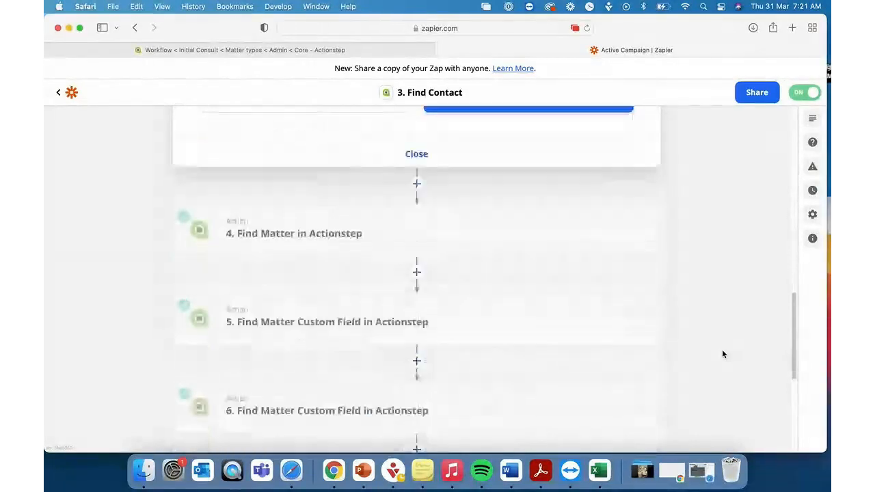
pyautogui.click(488, 235)
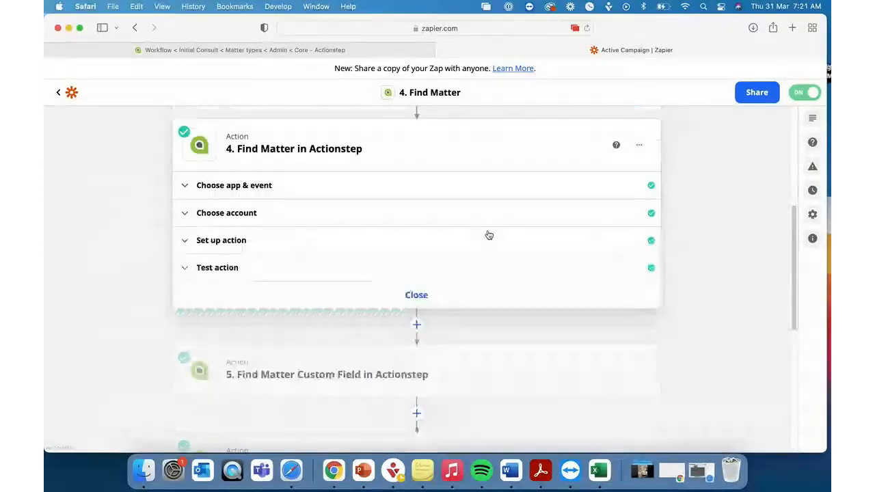
pyautogui.click(449, 265)
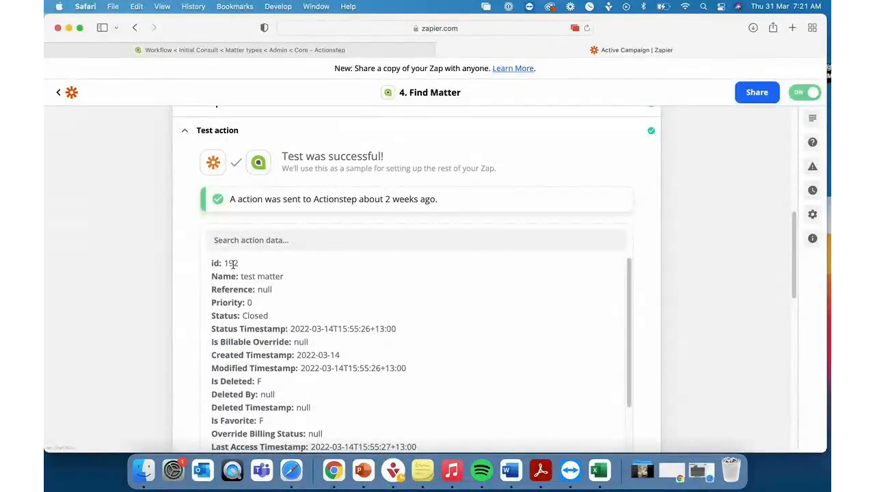
pyautogui.scroll(-3, 297, 346)
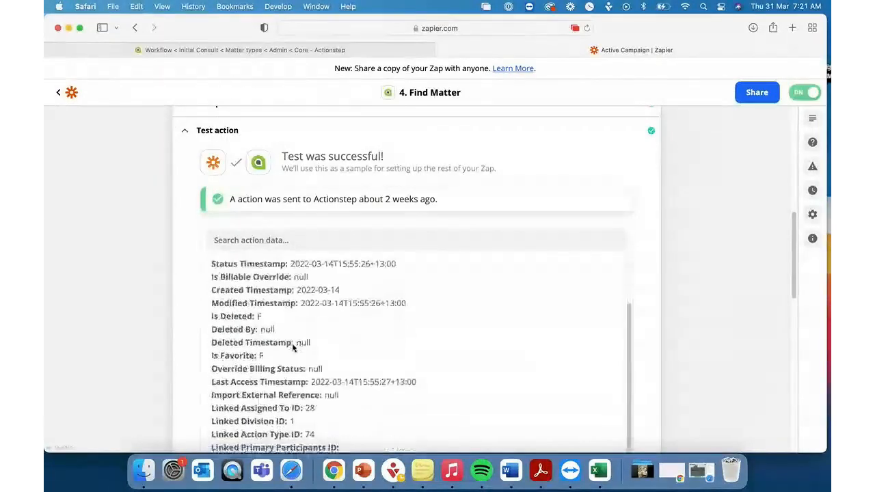
pyautogui.scroll(-3, 676, 367)
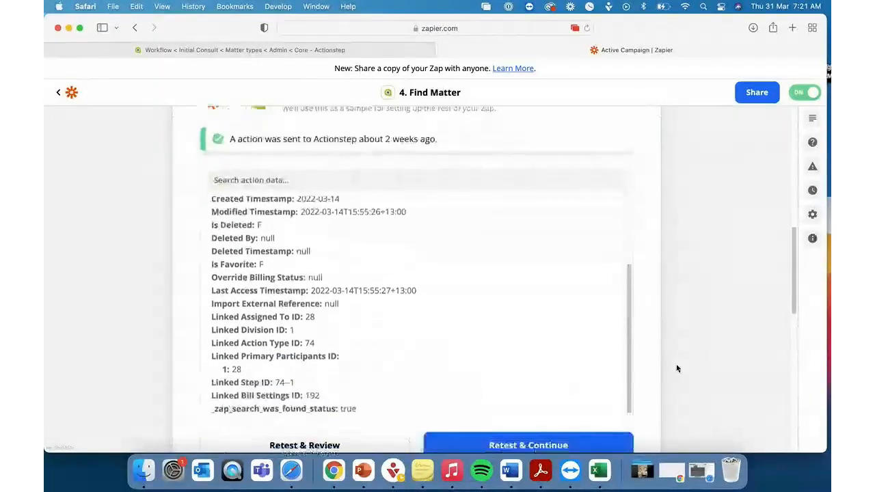
# - Expand action 5, Find Matter Custom Field, and examine its test result for the custom field ID and remaining data
pyautogui.scroll(-5, 675, 368)
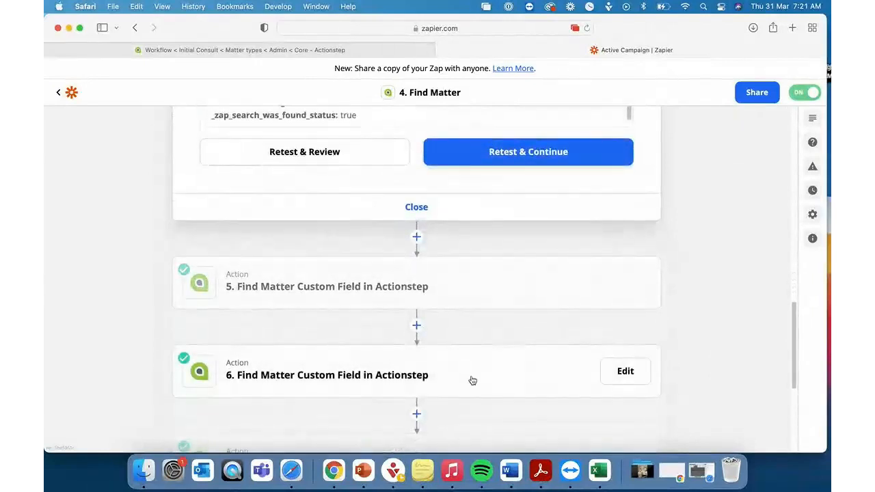
pyautogui.scroll(-2, 471, 381)
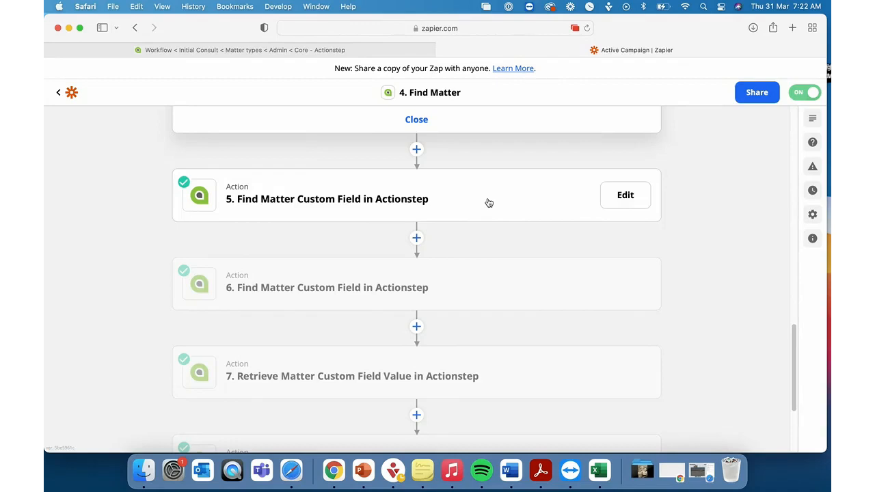
pyautogui.click(463, 198)
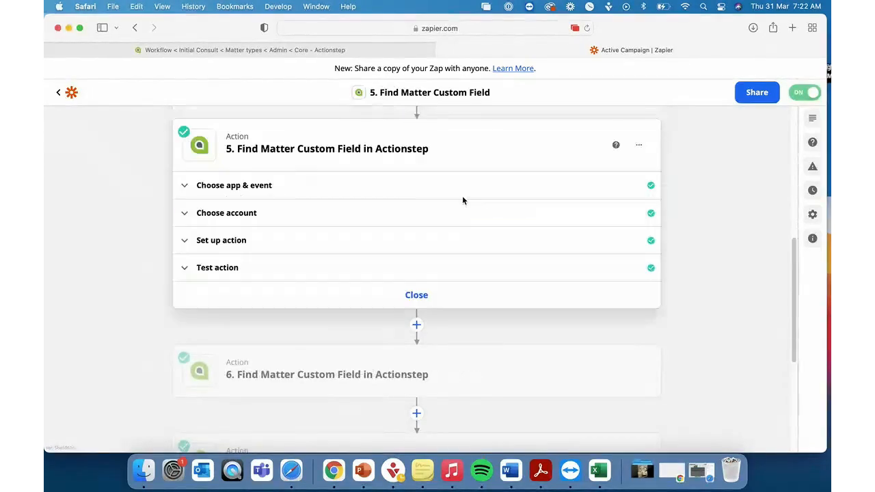
pyautogui.click(425, 271)
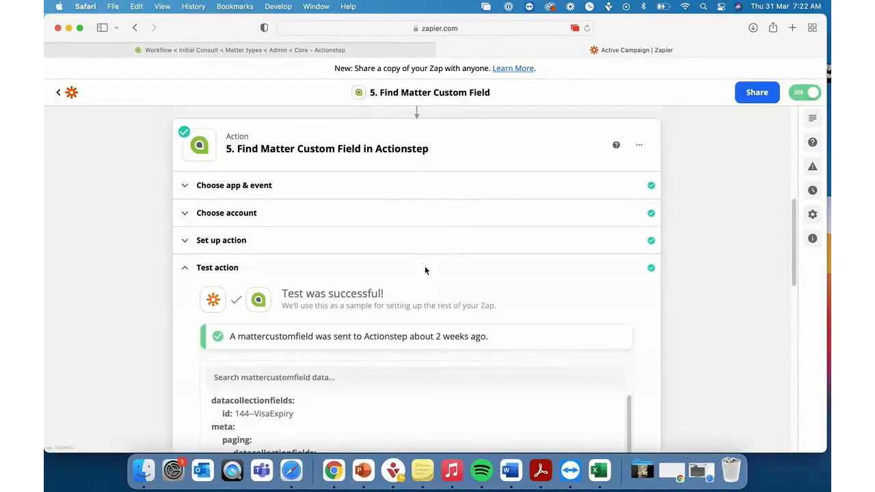
pyautogui.scroll(-4, 505, 321)
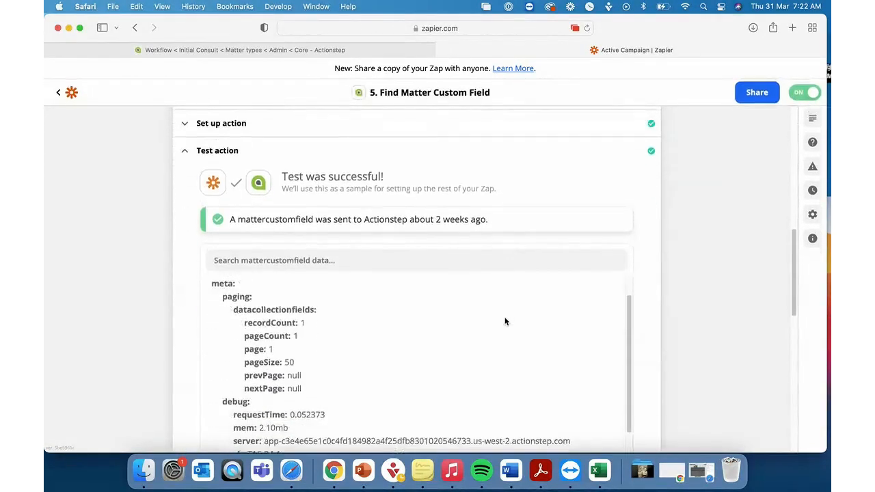
pyautogui.scroll(1, 520, 318)
pyautogui.scroll(-1, 686, 321)
pyautogui.scroll(-3, 686, 321)
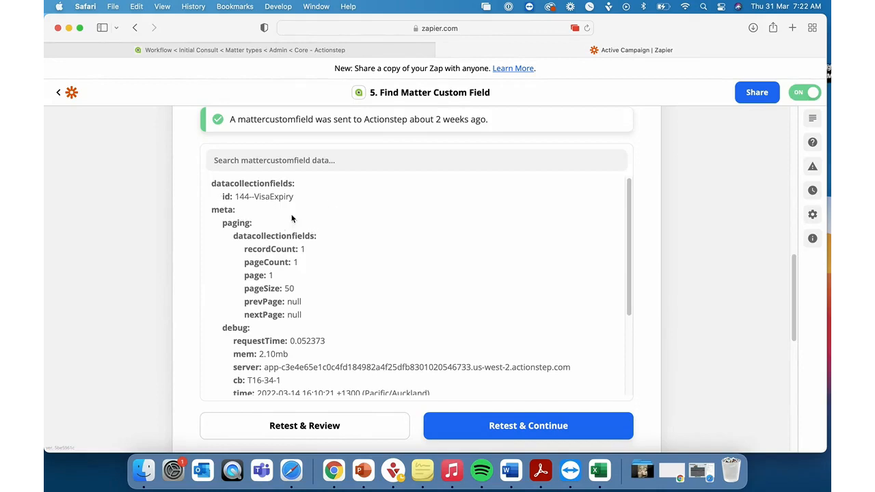
pyautogui.scroll(2, 337, 260)
pyautogui.scroll(-1, 338, 259)
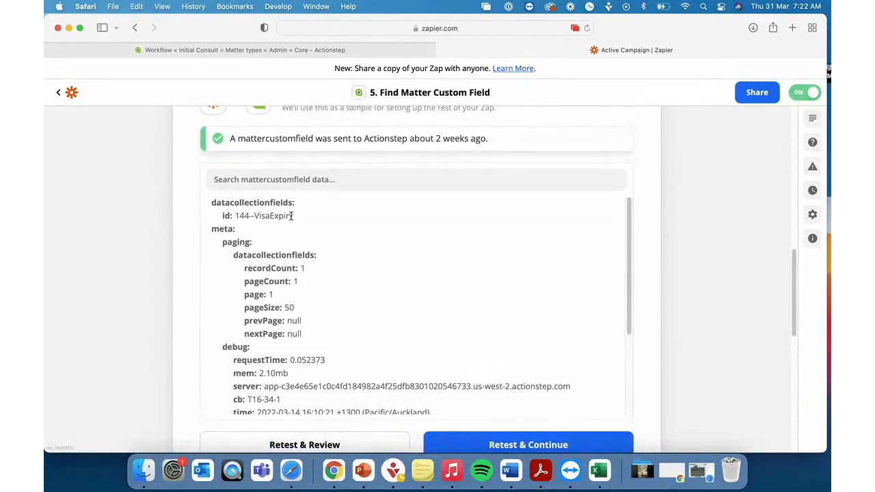
pyautogui.scroll(-4, 426, 269)
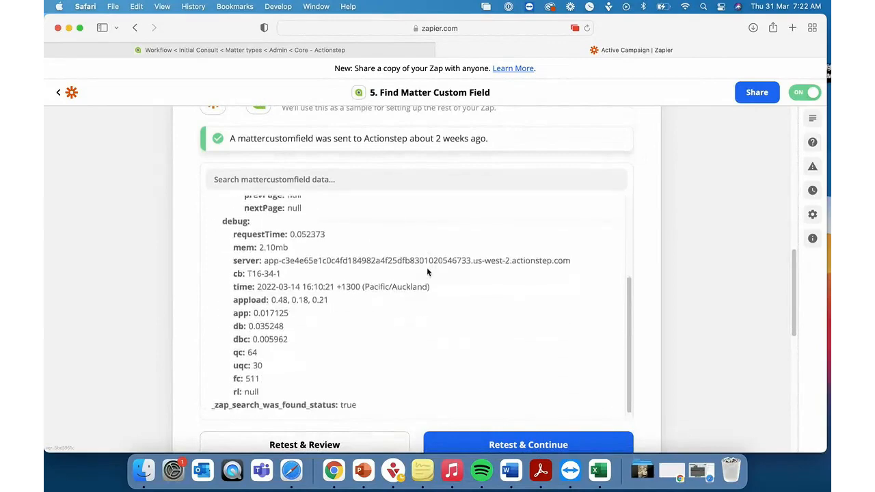
# - Expand action 6, the second Find Matter Custom Field, and check the custom field ID in its test result
pyautogui.scroll(-5, 688, 295)
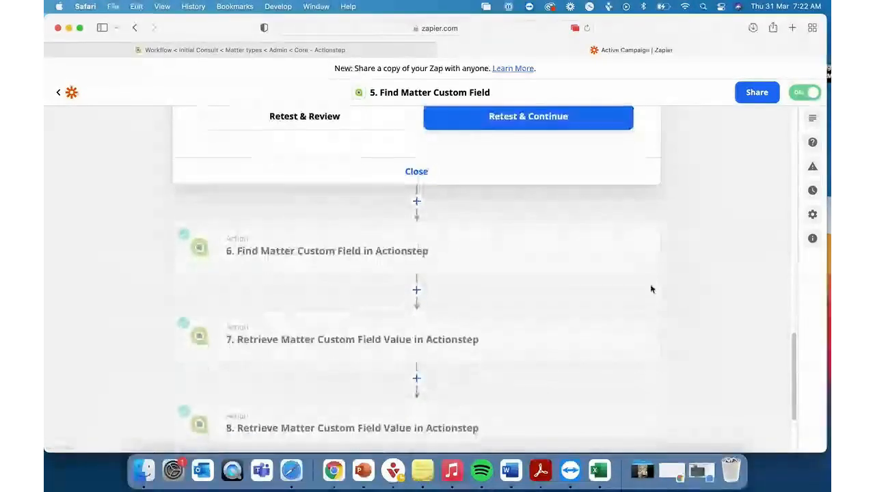
pyautogui.click(510, 252)
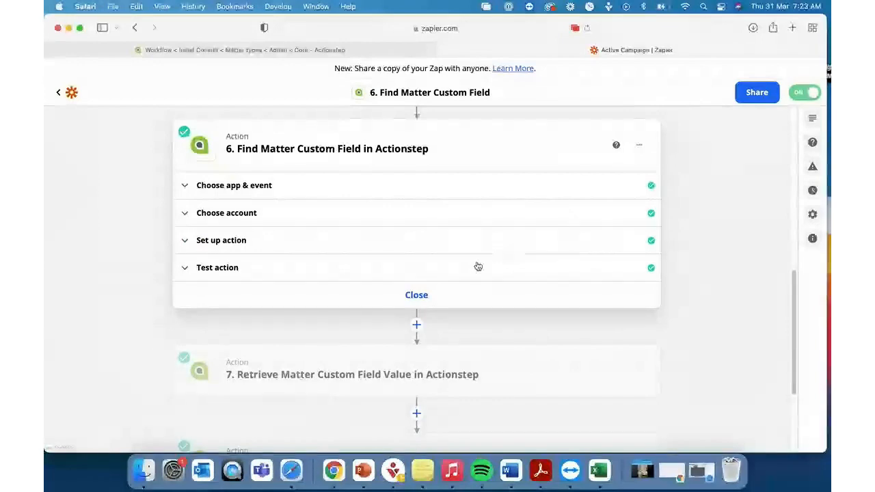
pyautogui.click(471, 271)
pyautogui.scroll(-5, 472, 293)
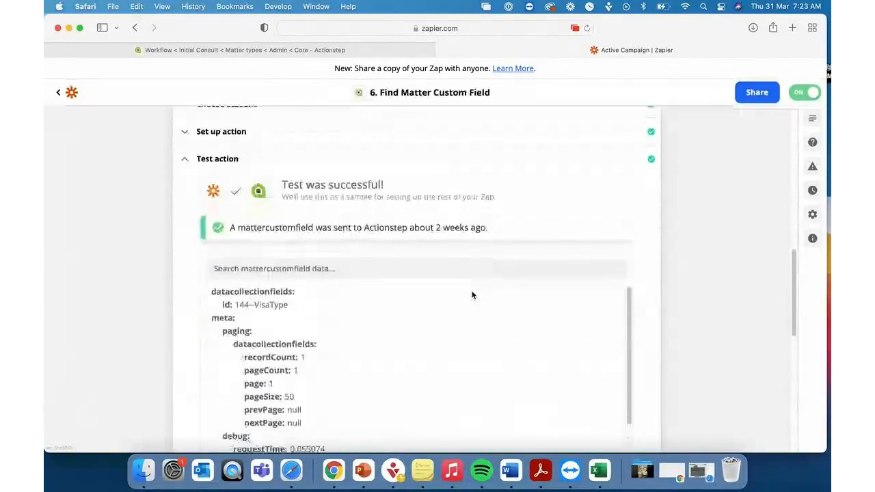
pyautogui.scroll(2, 458, 341)
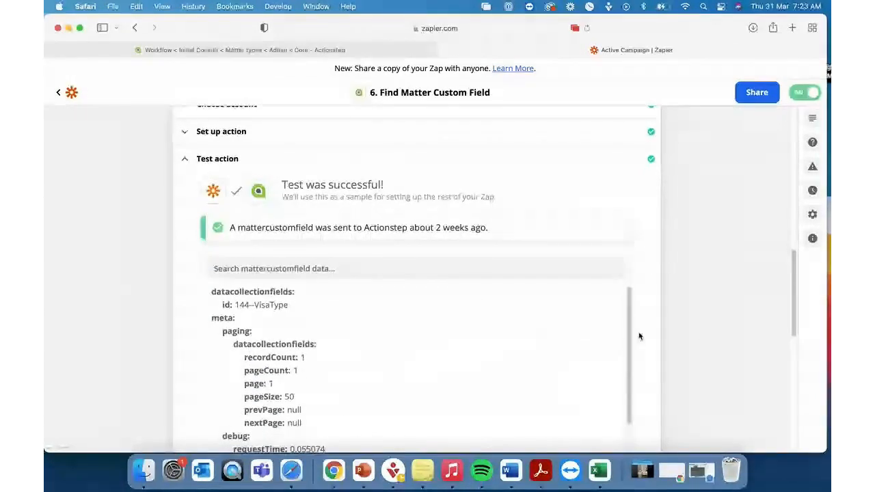
pyautogui.scroll(2, 683, 333)
pyautogui.scroll(2, 698, 331)
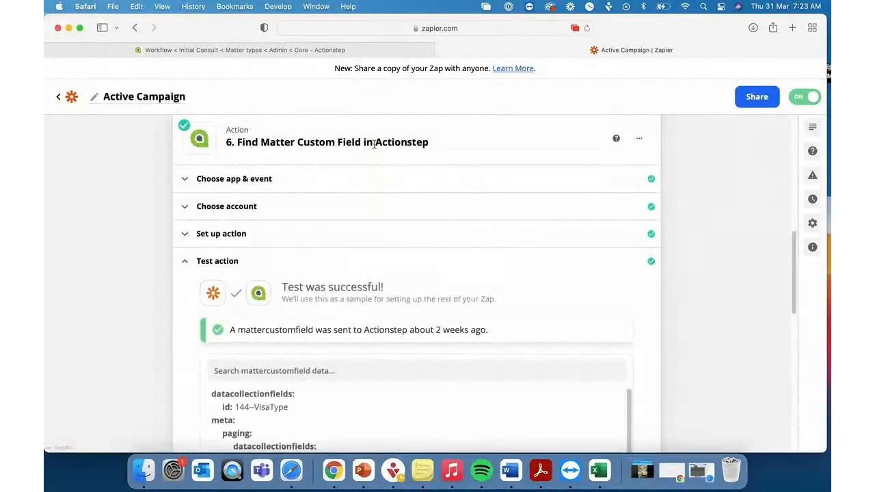
pyautogui.scroll(4, 399, 153)
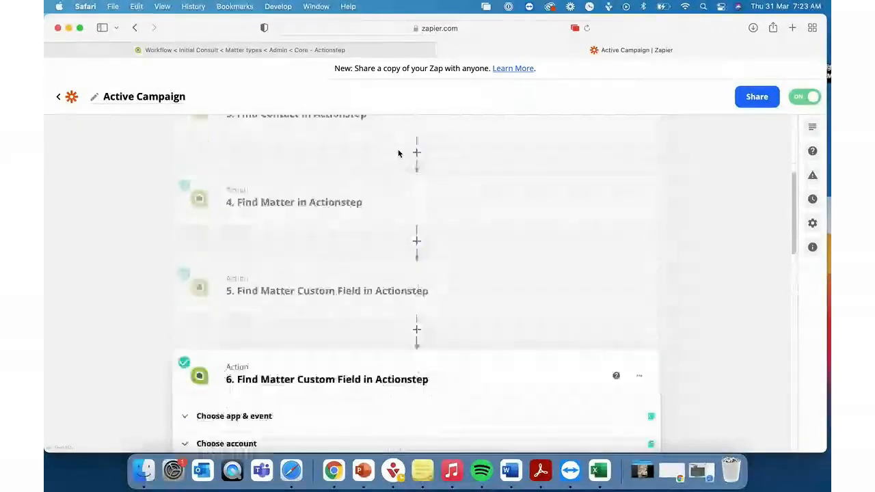
# - Expand action 7, the first Retrieve Matter Custom Field Value, and open its test result
pyautogui.scroll(-6, 398, 152)
pyautogui.scroll(-5, 399, 153)
pyautogui.scroll(-3, 400, 152)
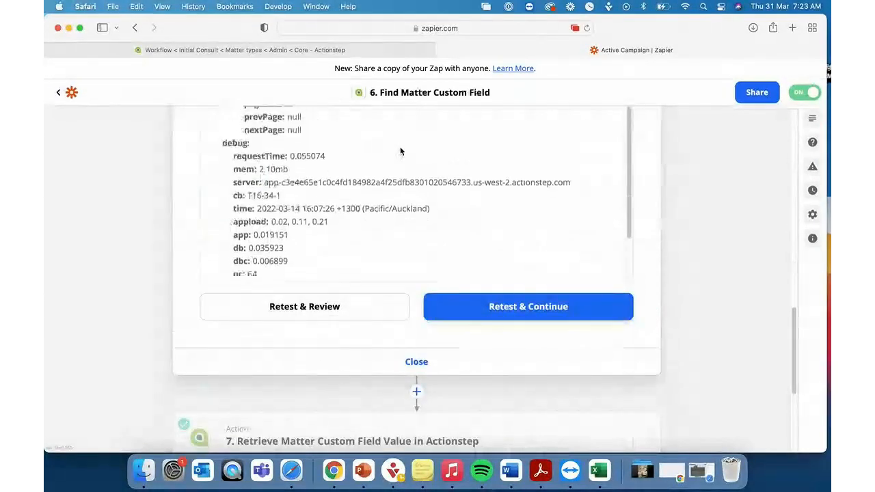
pyautogui.scroll(-5, 706, 212)
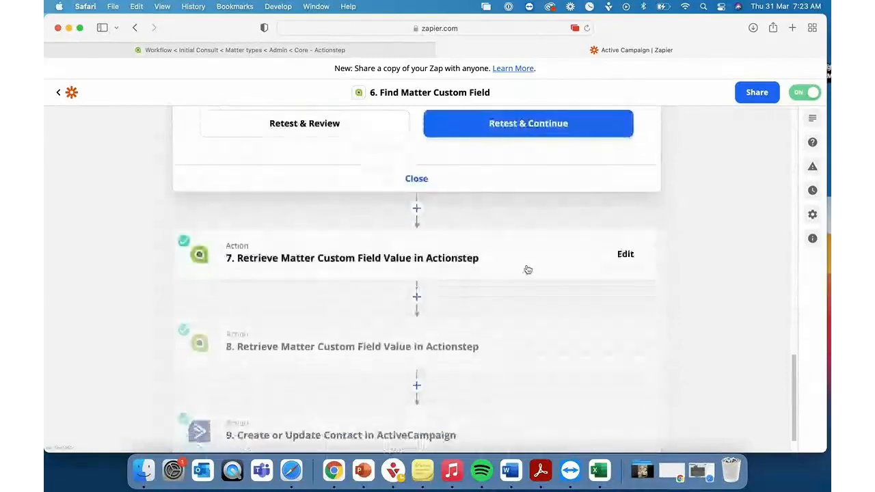
pyautogui.click(432, 260)
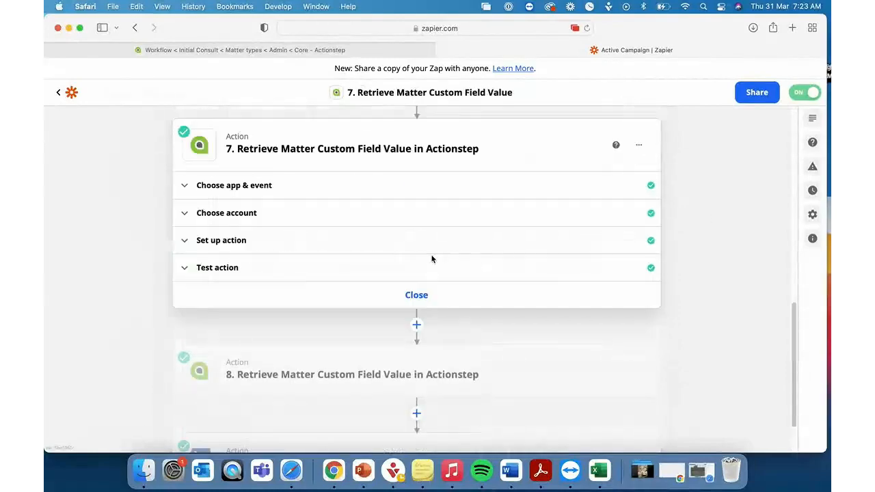
pyautogui.click(368, 274)
# - Examine action 7's test result for the custom field's string value, linked matter and remaining data
pyautogui.scroll(-5, 402, 333)
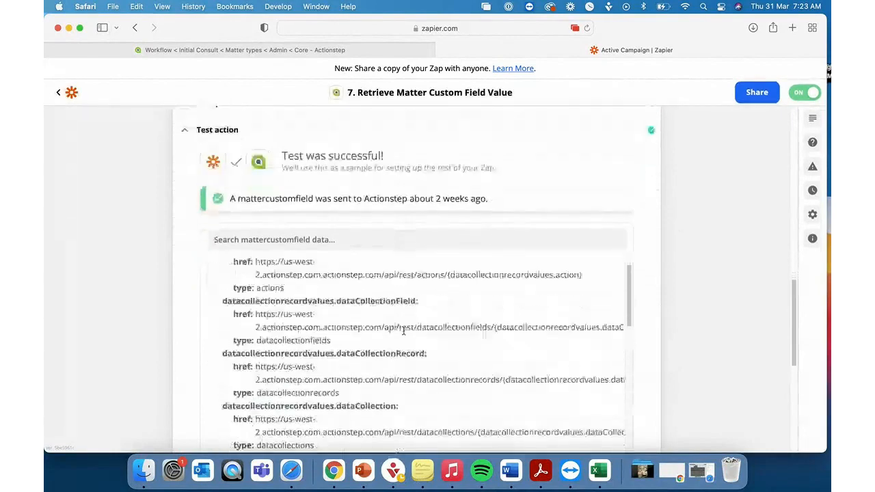
pyautogui.scroll(-4, 403, 334)
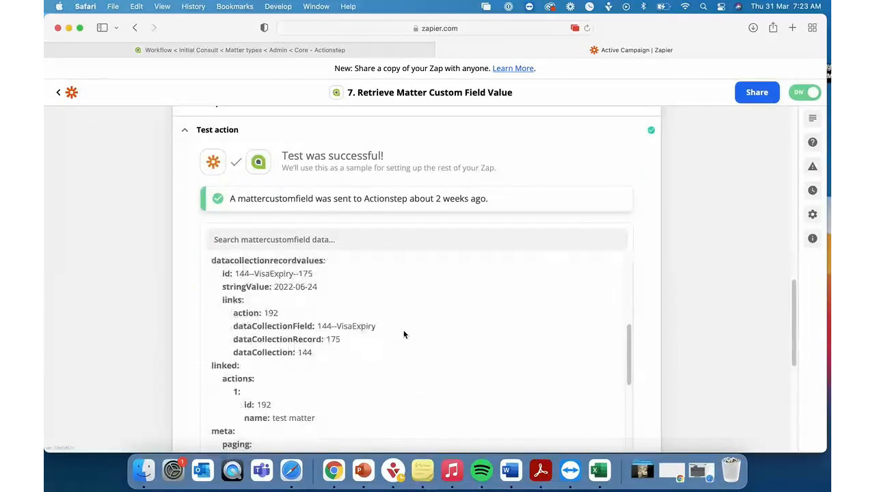
pyautogui.scroll(-2, 715, 352)
pyautogui.scroll(-1, 718, 354)
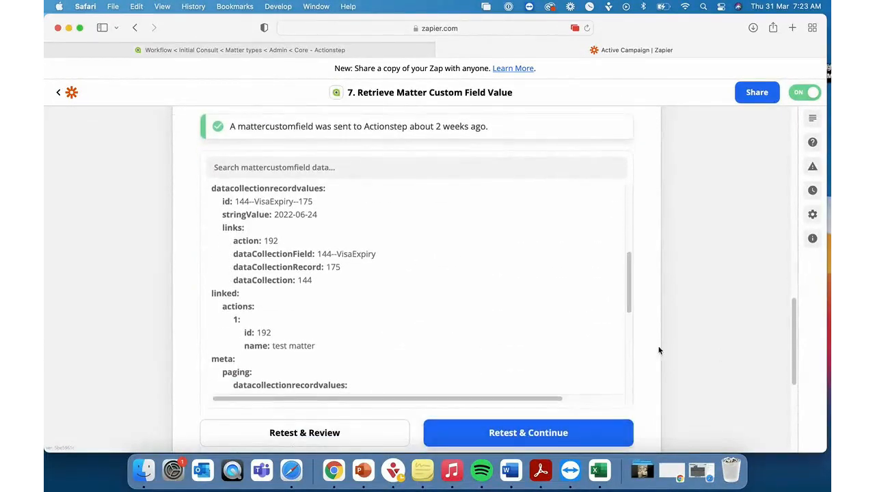
pyautogui.scroll(-4, 525, 334)
pyautogui.scroll(-4, 525, 337)
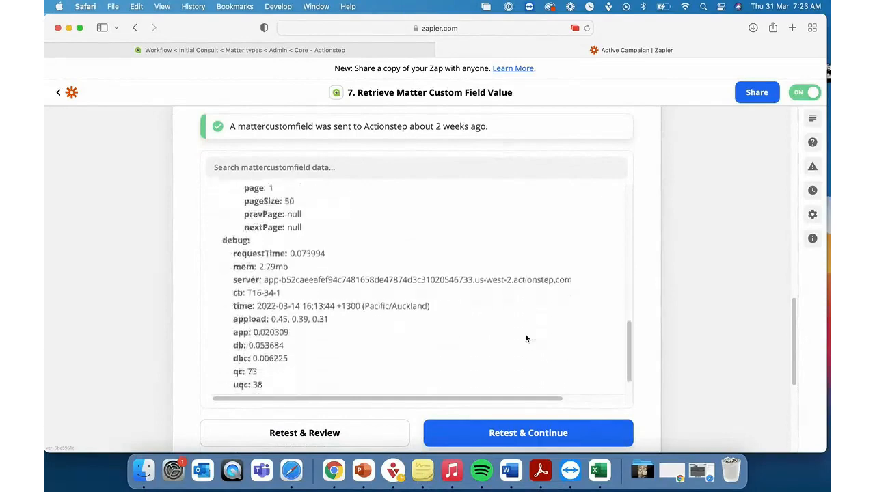
pyautogui.scroll(5, 526, 337)
pyautogui.scroll(8, 525, 337)
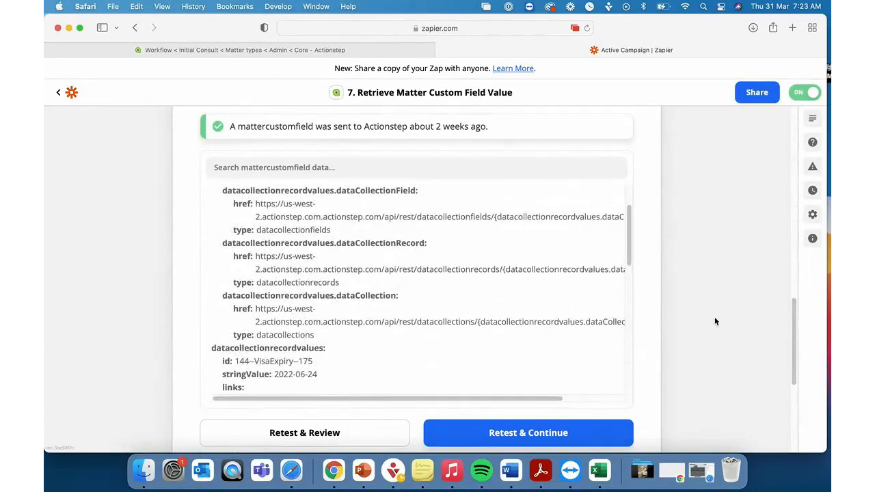
# - Reopen action 6, Find Matter Custom Field, and recheck the custom field ID in its test result
pyautogui.scroll(10, 714, 321)
pyautogui.scroll(-5, 696, 320)
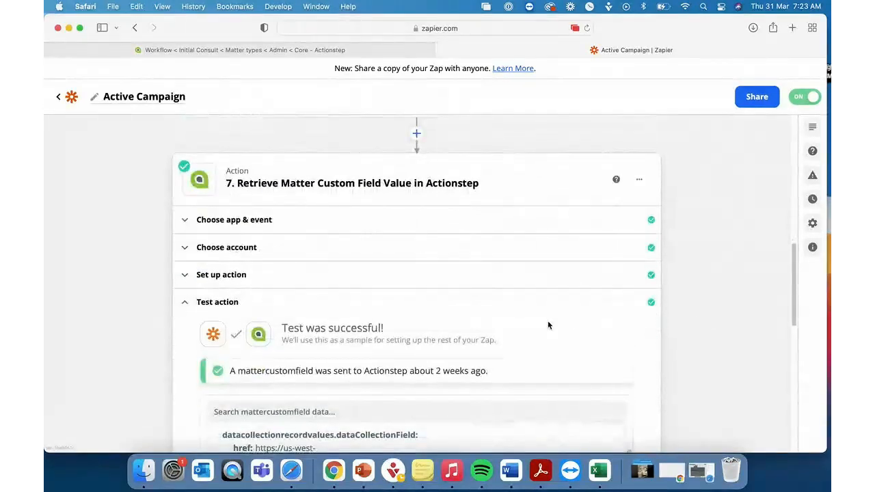
pyautogui.scroll(5, 731, 329)
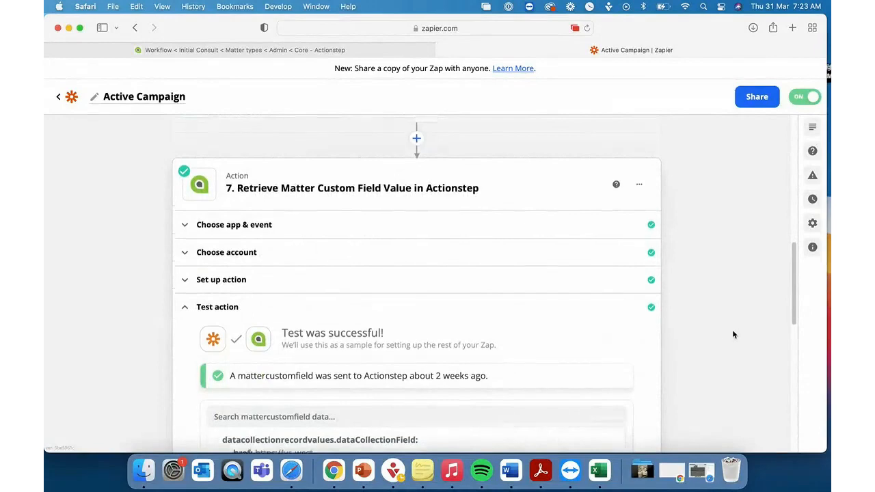
pyautogui.click(531, 313)
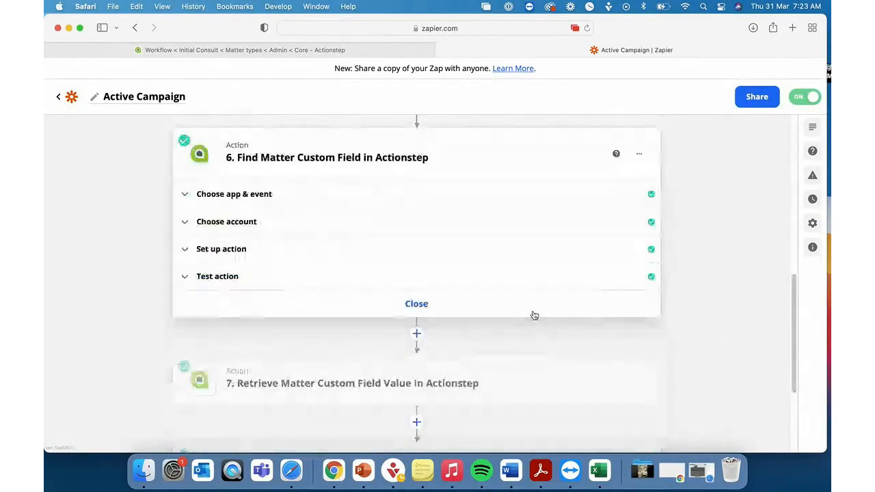
pyautogui.click(491, 279)
pyautogui.scroll(-4, 468, 352)
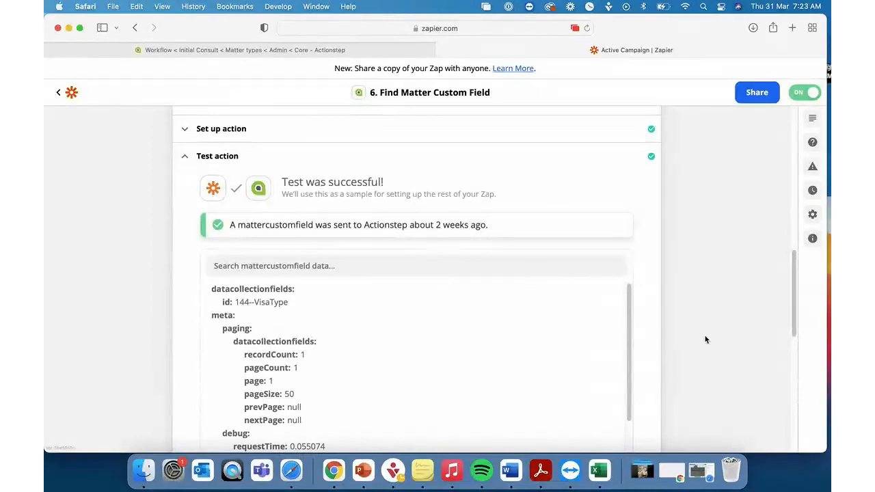
# - Expand action 8, the second Retrieve Matter Custom Field Value, and highlight the string value in its test result
pyautogui.scroll(-10, 724, 339)
pyautogui.scroll(-4, 724, 339)
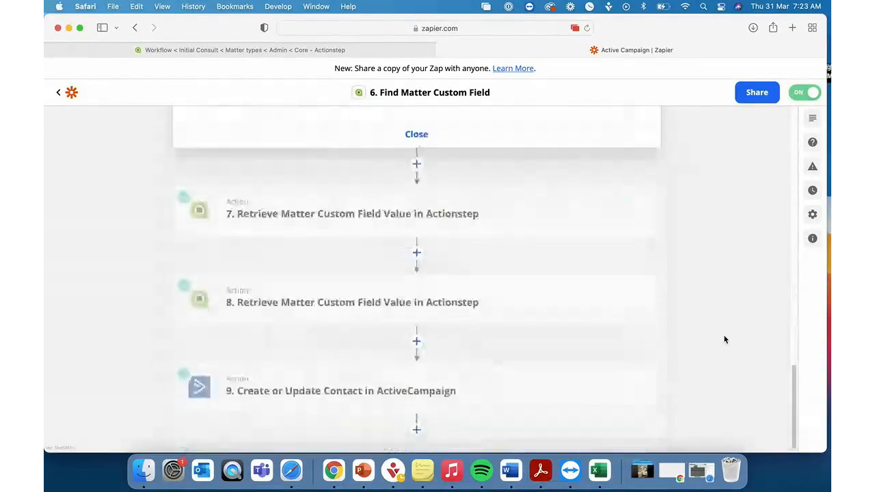
pyautogui.click(491, 309)
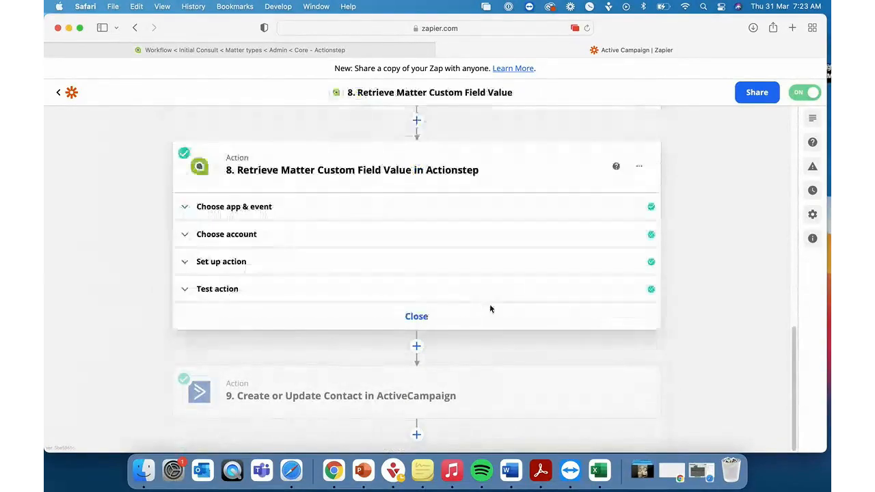
pyautogui.click(491, 288)
pyautogui.scroll(-10, 491, 287)
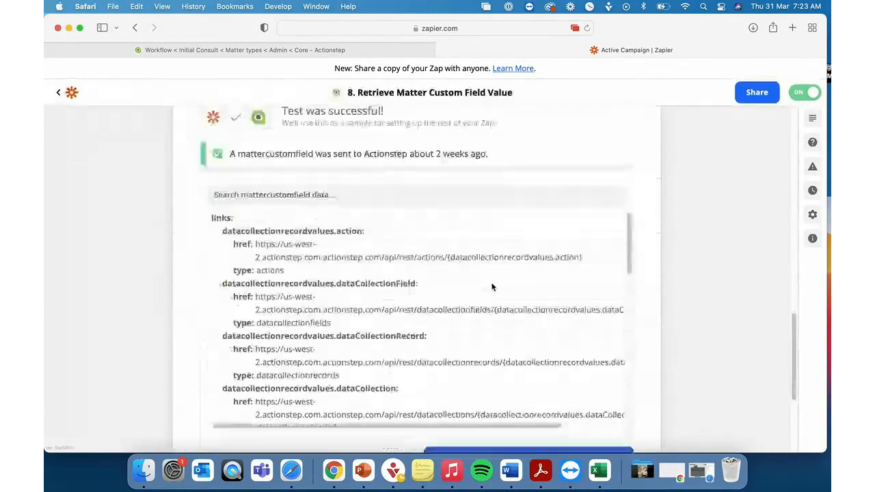
pyautogui.scroll(-2, 491, 287)
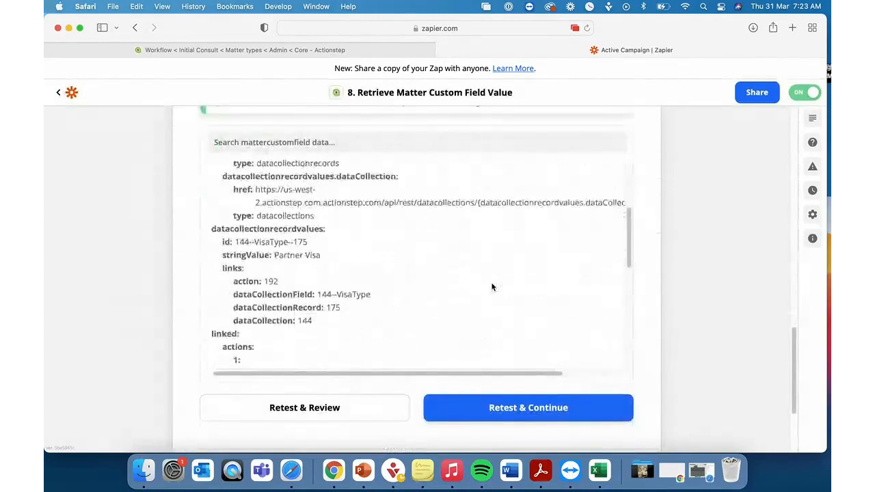
pyautogui.moveTo(273, 253); pyautogui.dragTo(325, 252)
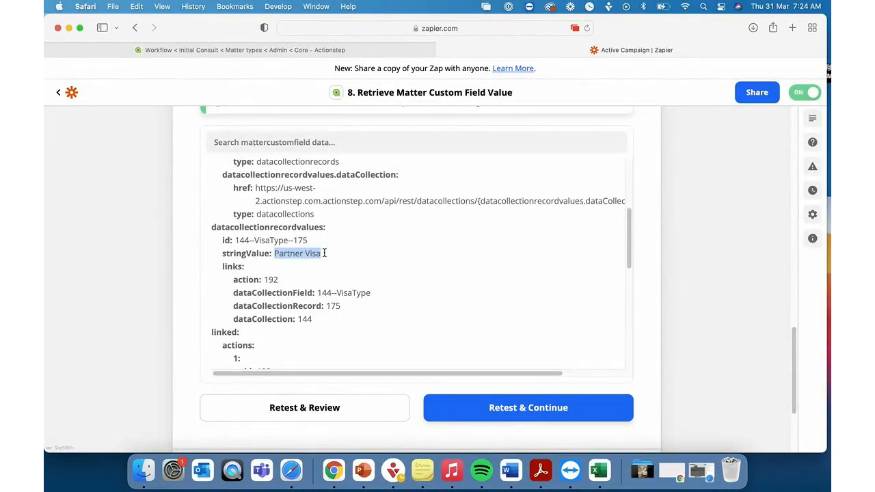
pyautogui.click(677, 228)
# - Expand action 9, Create or Update Contact in ActiveCampaign, and review the contact data in its test result
pyautogui.scroll(-5, 677, 228)
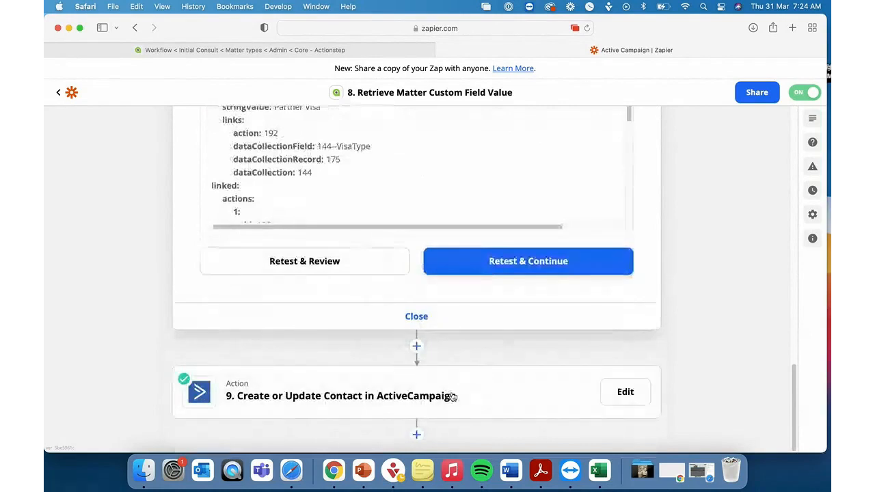
pyautogui.click(452, 396)
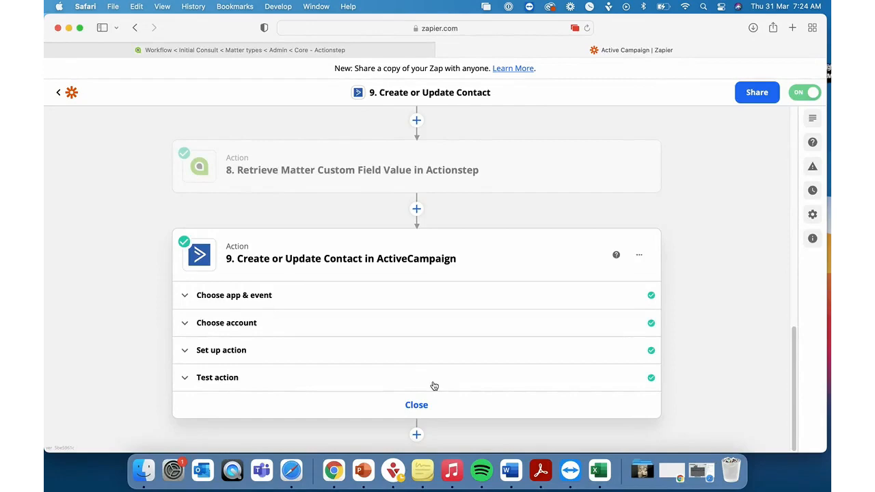
pyautogui.click(434, 386)
pyautogui.scroll(-5, 433, 382)
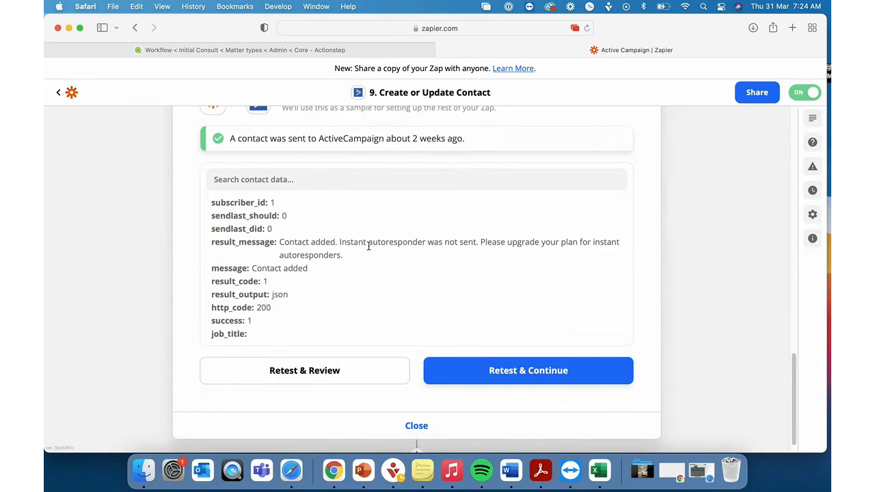
pyautogui.scroll(-1, 367, 246)
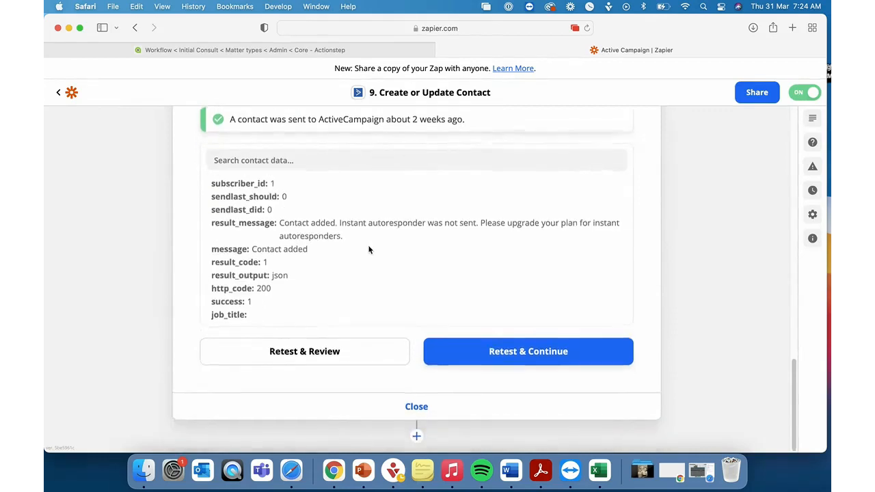
# - Open action 9's setup and review the list, contact fields, and the Visa Expiry Date and Type of Visa mappings
pyautogui.scroll(6, 369, 247)
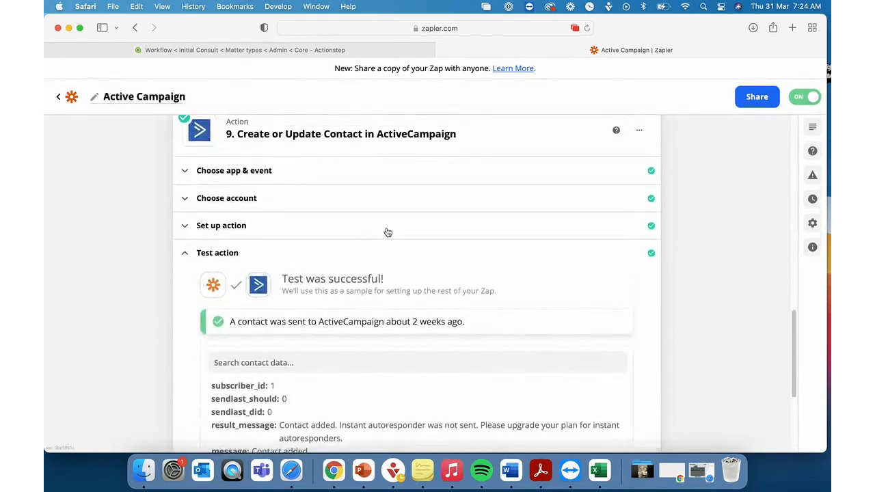
pyautogui.click(387, 232)
pyautogui.scroll(-1, 316, 261)
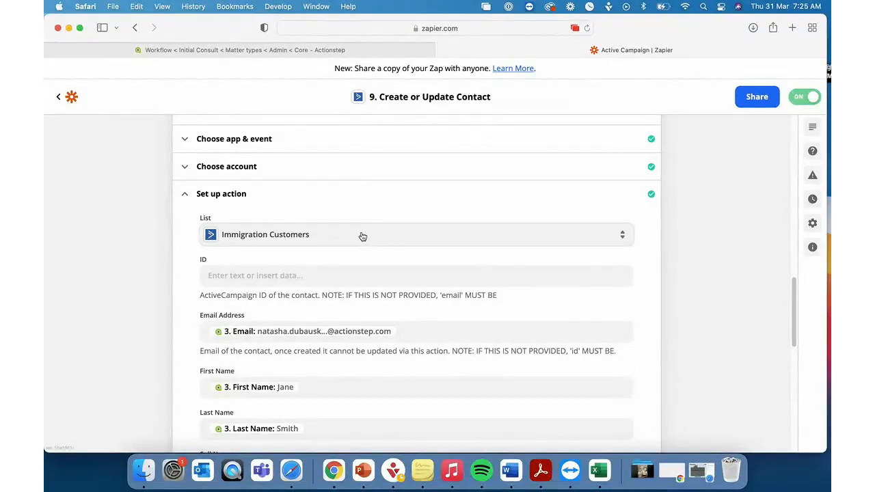
pyautogui.scroll(-5, 361, 232)
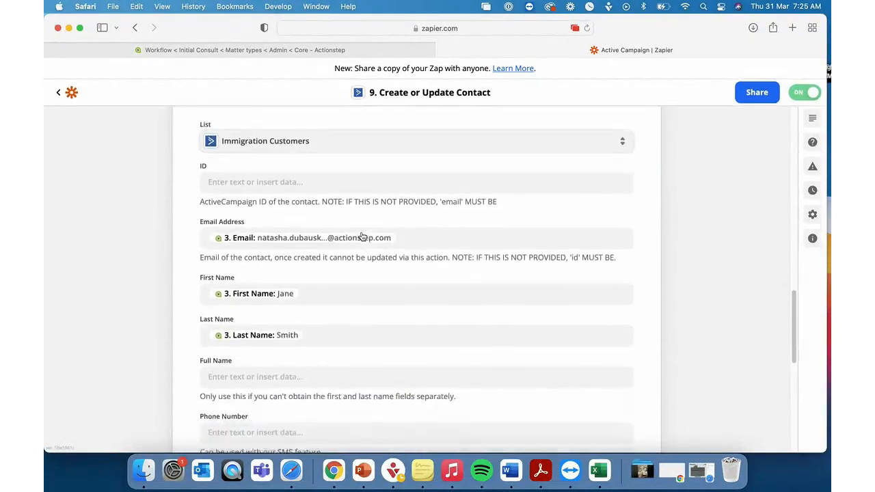
pyautogui.scroll(-10, 404, 247)
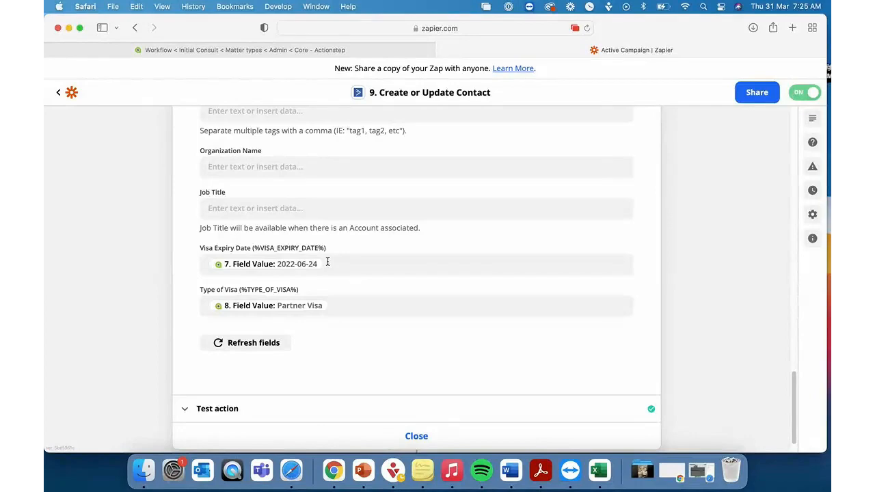
# - Review the Zap's sequence of Actionstep lookup and retrieval actions, and return to its trigger
pyautogui.scroll(20, 327, 262)
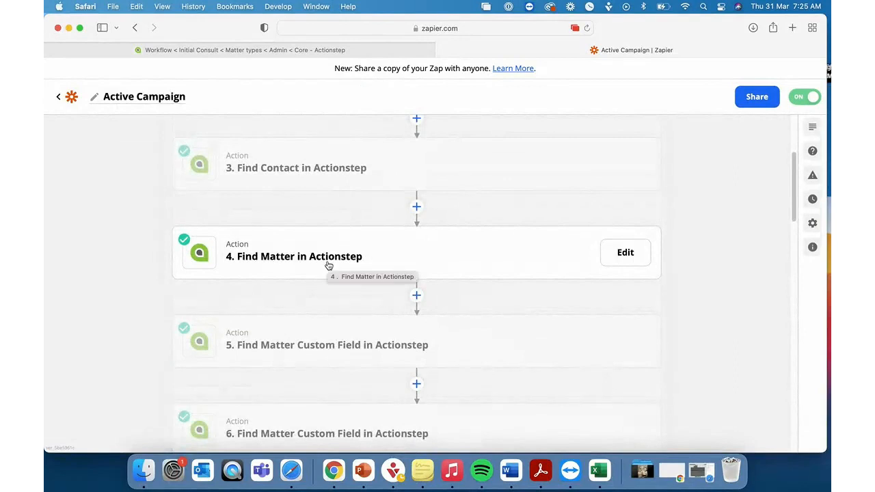
pyautogui.scroll(-2, 328, 265)
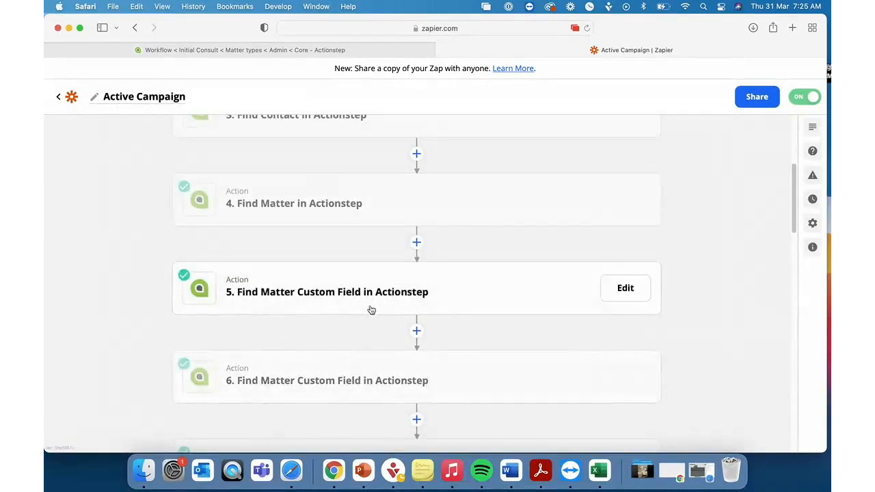
pyautogui.scroll(-5, 361, 367)
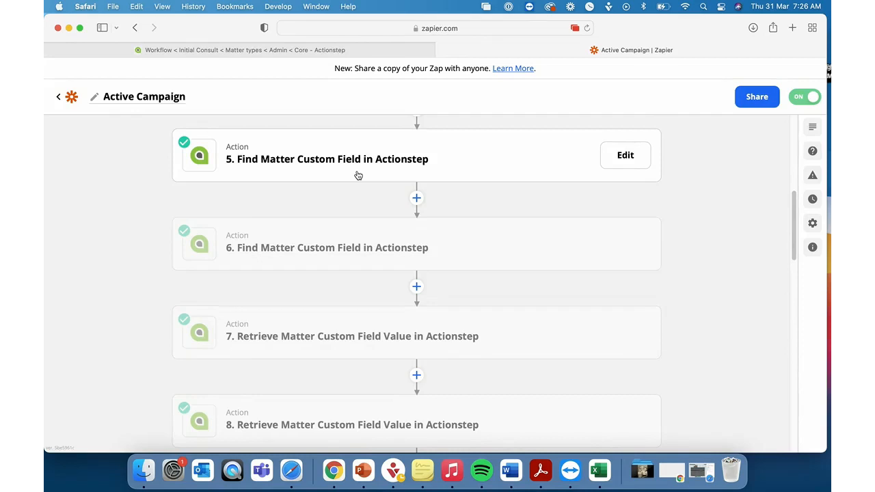
pyautogui.scroll(-2, 340, 328)
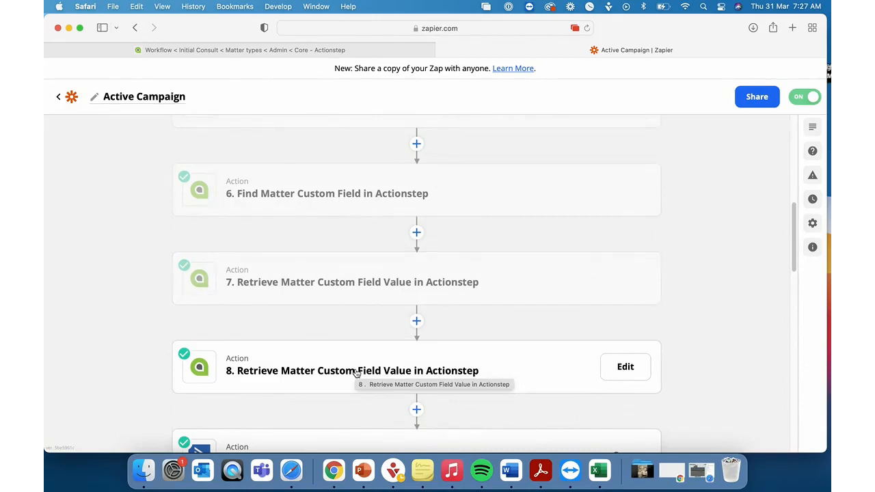
pyautogui.scroll(-1, 355, 372)
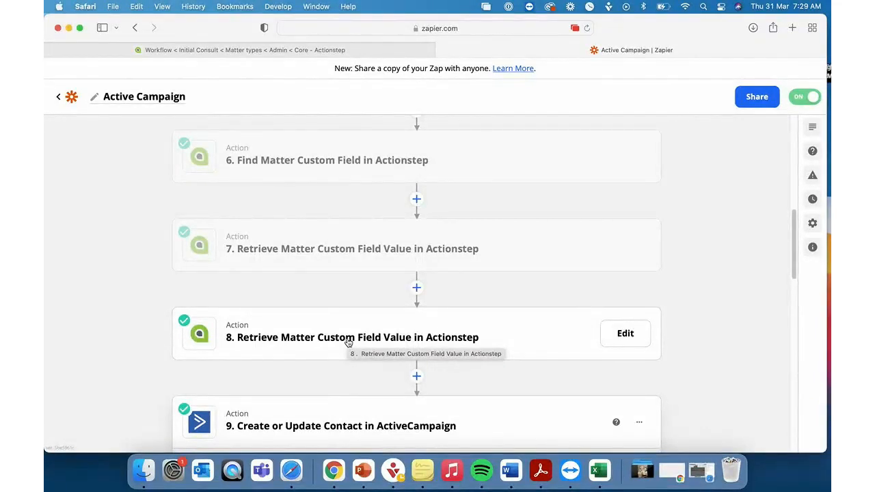
pyautogui.scroll(10, 766, 217)
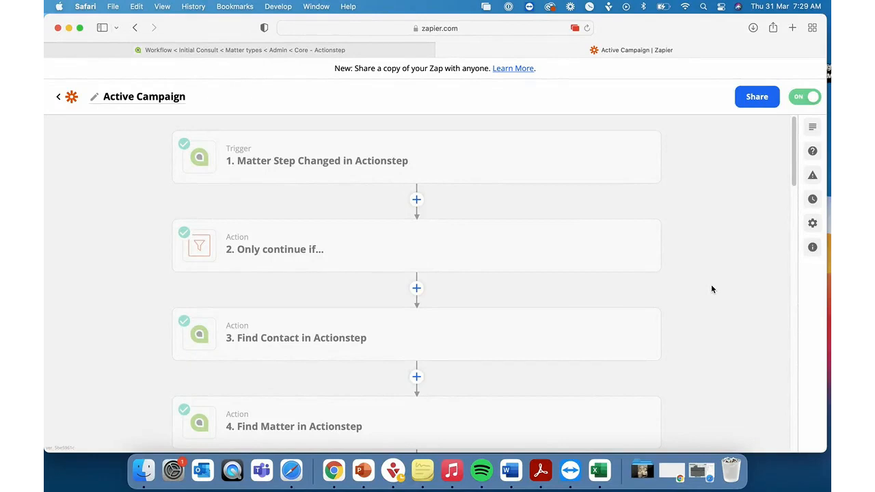
# - Switch to the Actionstep Initial Consult workflow and review its diagram and list of steps
pyautogui.moveTo(535, 163)
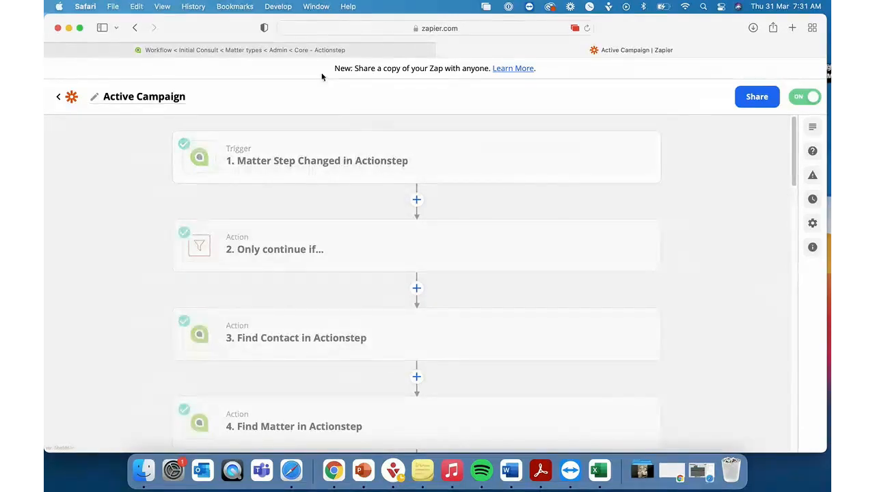
pyautogui.click(298, 52)
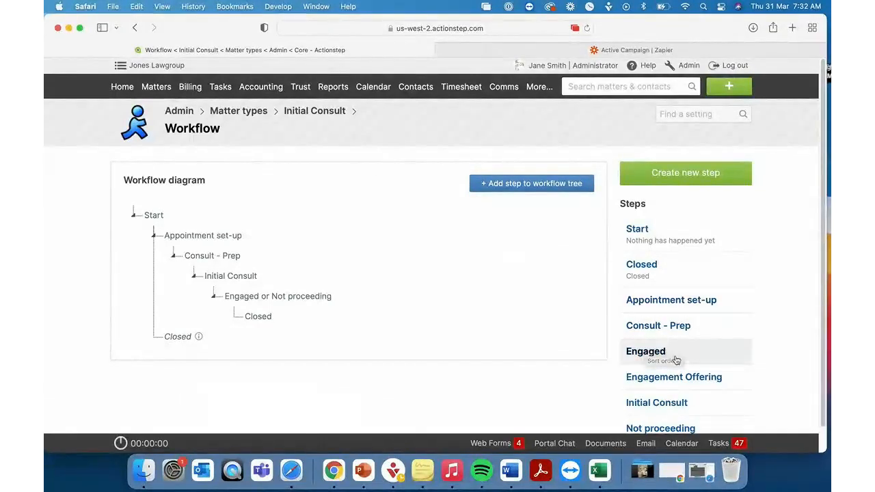
pyautogui.scroll(-1, 675, 371)
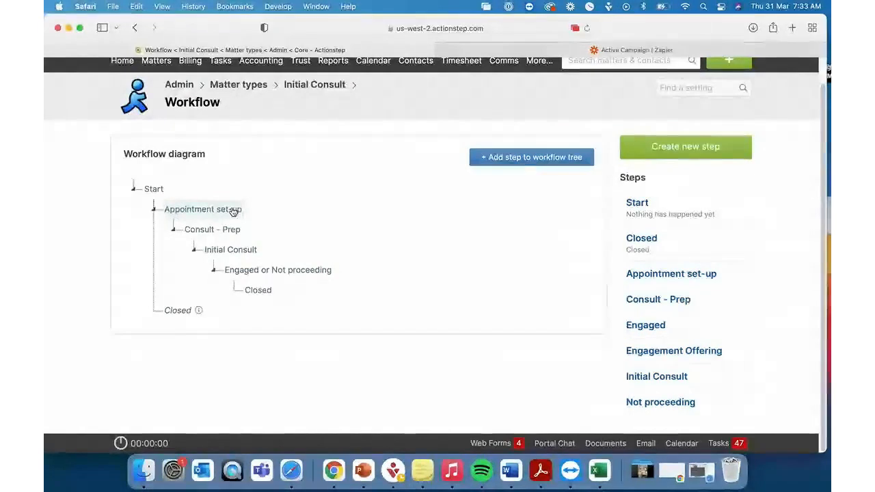
pyautogui.moveTo(232, 211)
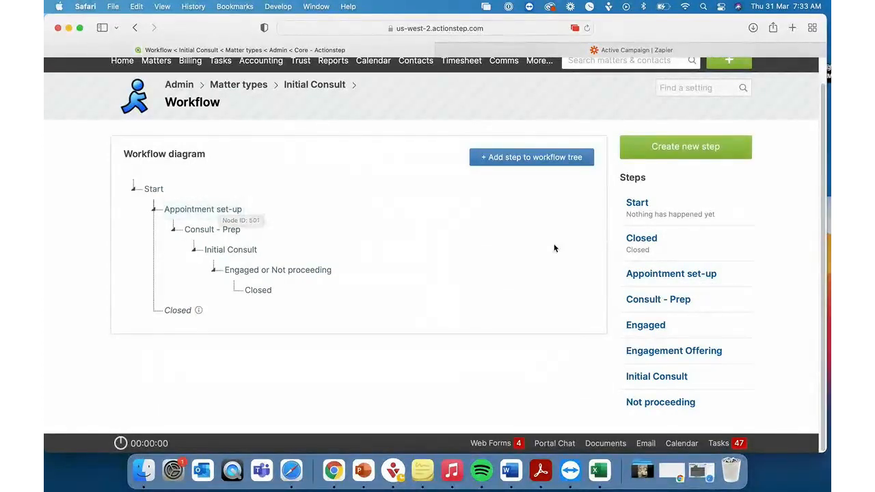
# - Open the Appointment set-up workflow step for editing and turn on its Parties, Tasks and Emails step actions
pyautogui.click(681, 279)
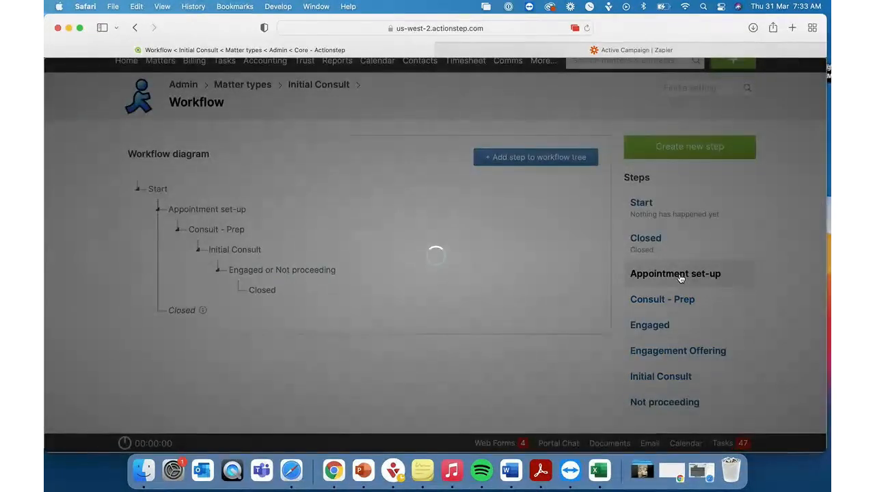
pyautogui.scroll(-5, 680, 278)
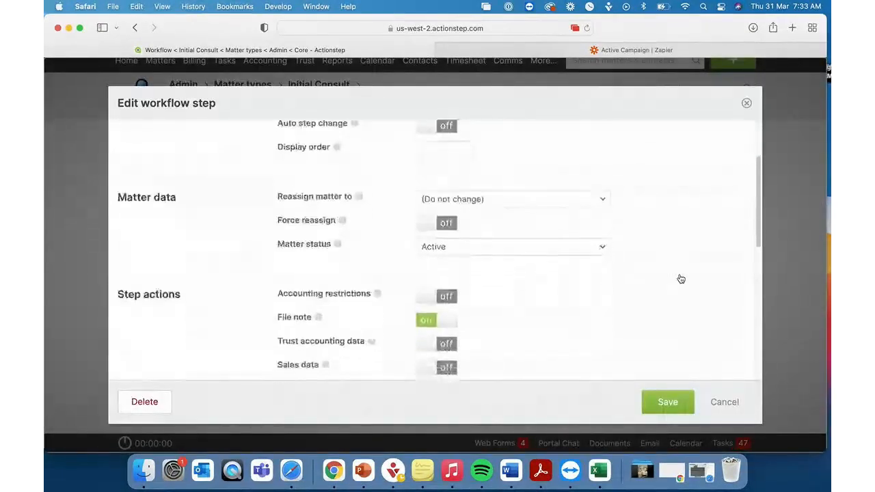
pyautogui.scroll(-2, 680, 278)
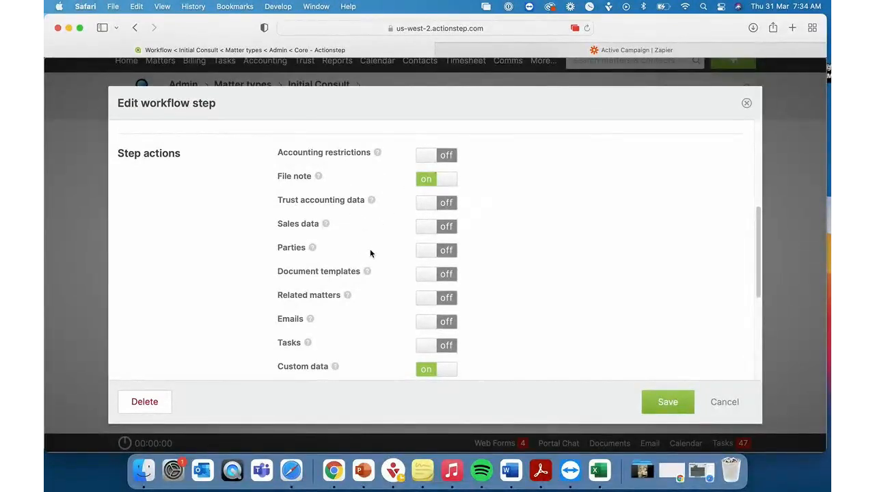
pyautogui.click(427, 250)
pyautogui.scroll(-1, 392, 288)
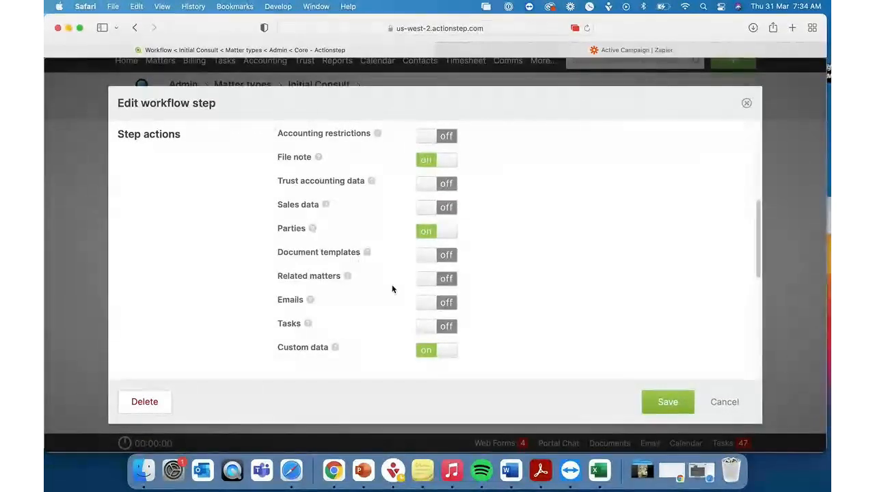
pyautogui.click(432, 326)
pyautogui.click(433, 307)
# - Review the step's Parties, Emails and Tasks sections, and start a new auto-assigned task for the Paralegal
pyautogui.scroll(-4, 521, 321)
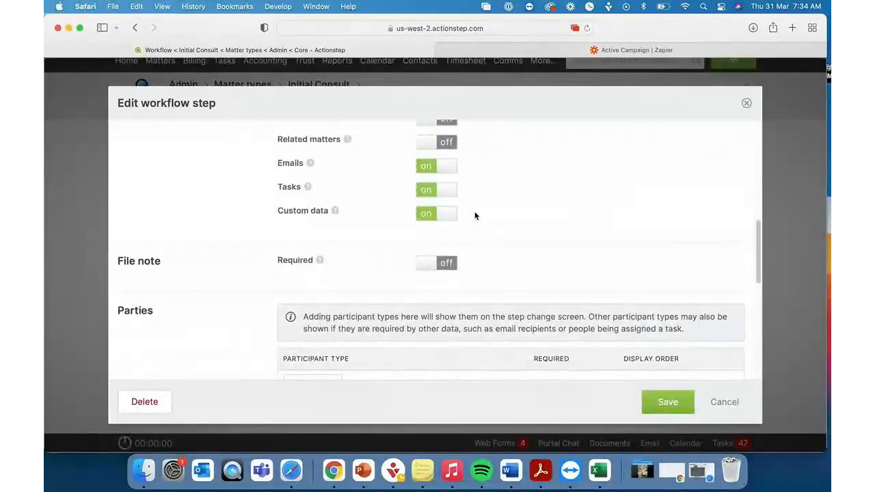
pyautogui.scroll(-5, 475, 216)
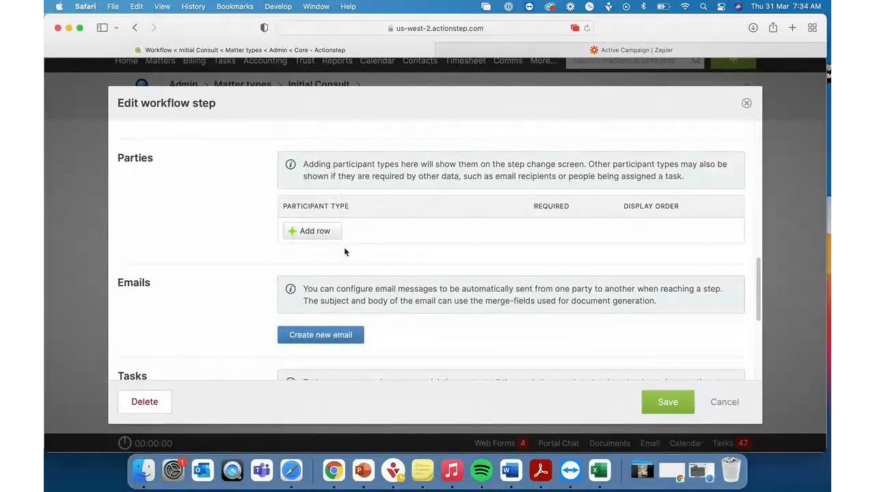
pyautogui.scroll(-2, 344, 252)
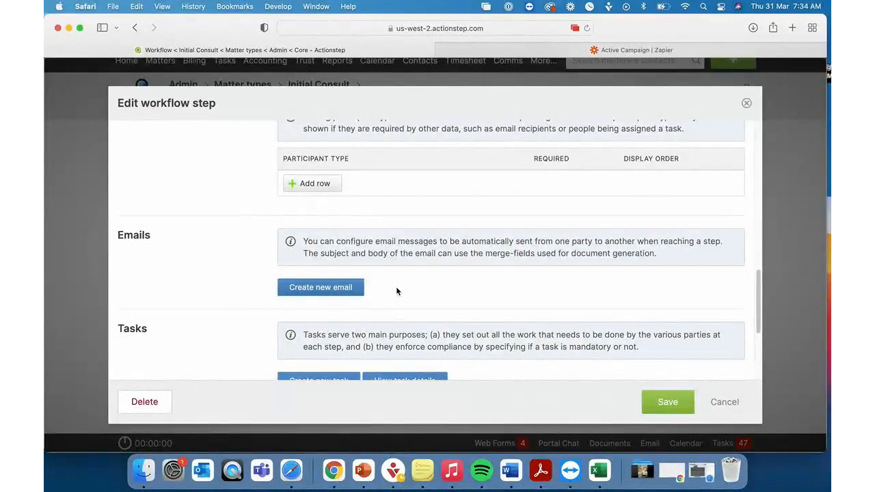
pyautogui.scroll(-3, 396, 287)
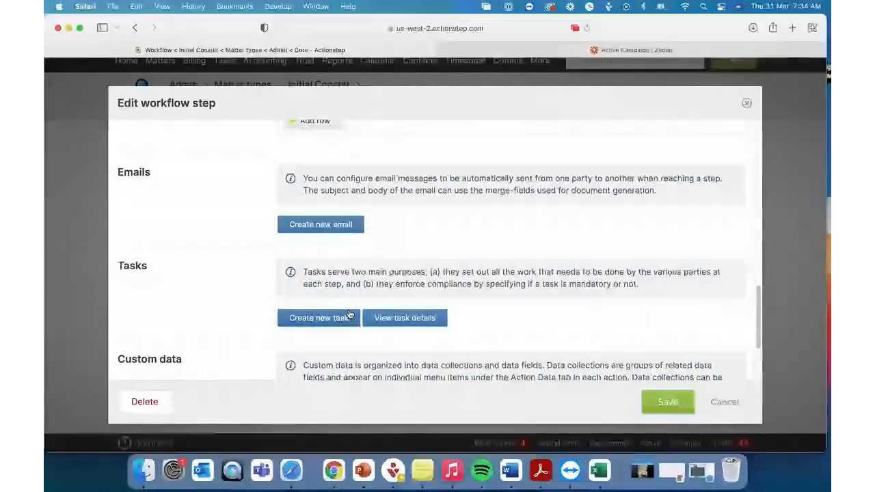
pyautogui.scroll(-2, 349, 315)
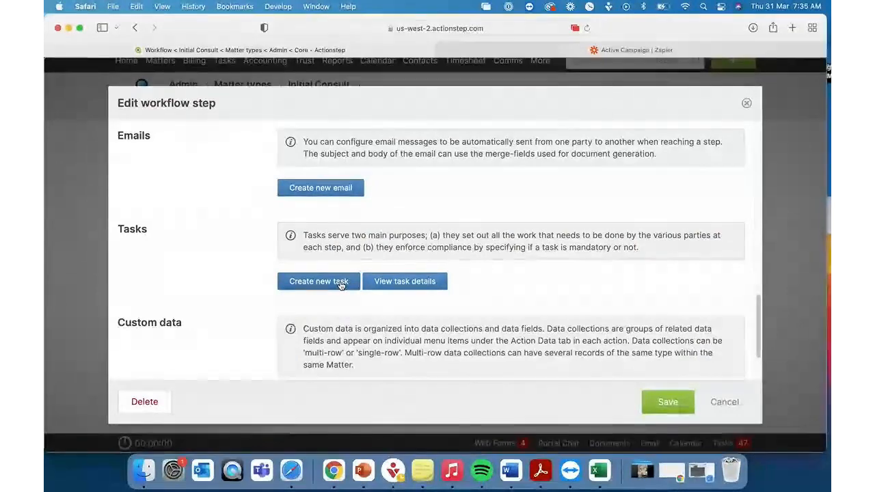
pyautogui.click(340, 286)
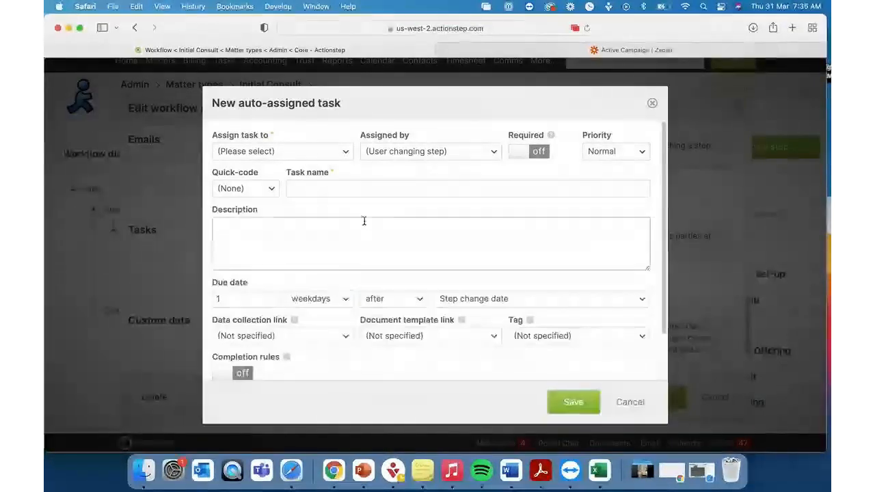
pyautogui.click(318, 152)
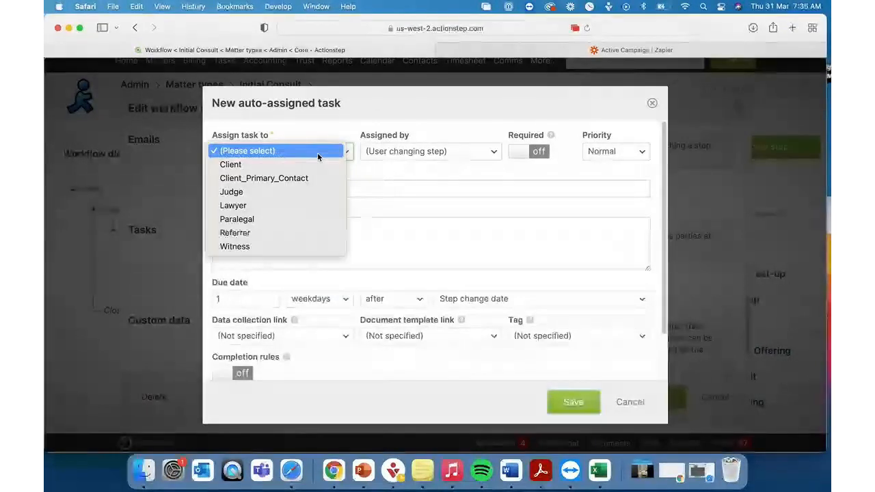
pyautogui.click(302, 219)
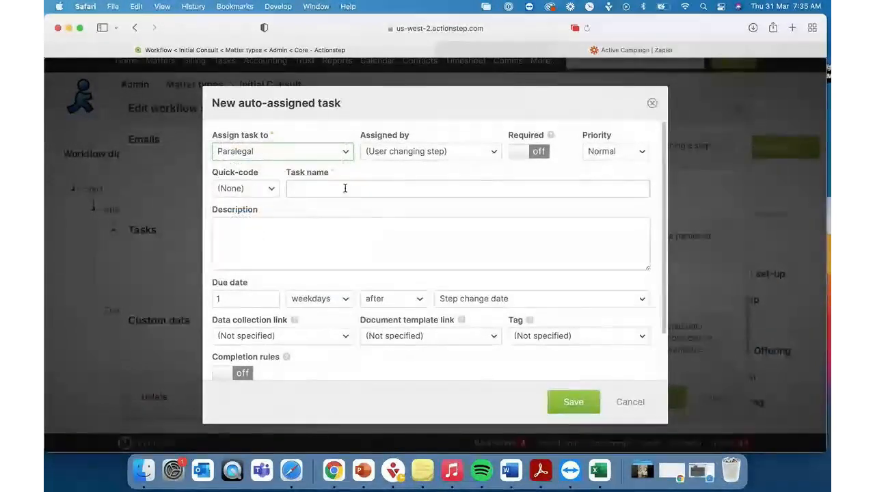
# - Name the task "Send email for appointment", and close the task and the workflow step without saving
pyautogui.click(346, 187)
pyautogui.write('Send email ')
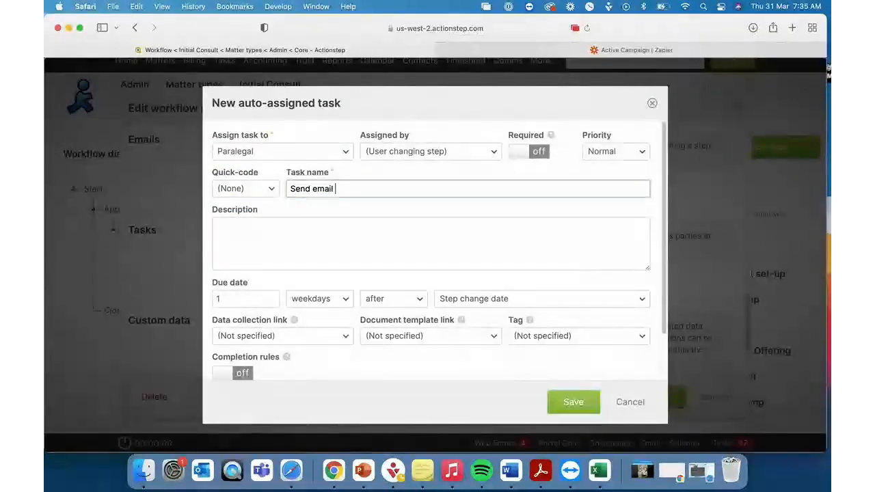
pyautogui.write('for ap')
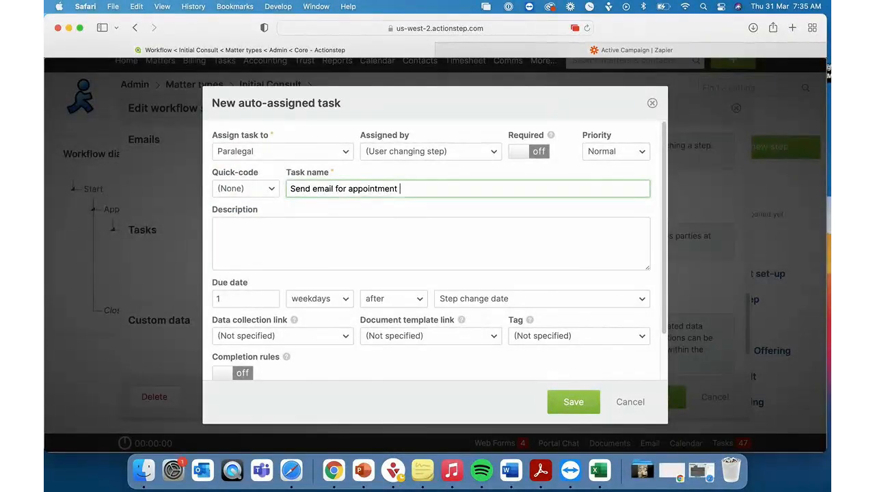
pyautogui.write('pointment')
pyautogui.click(330, 242)
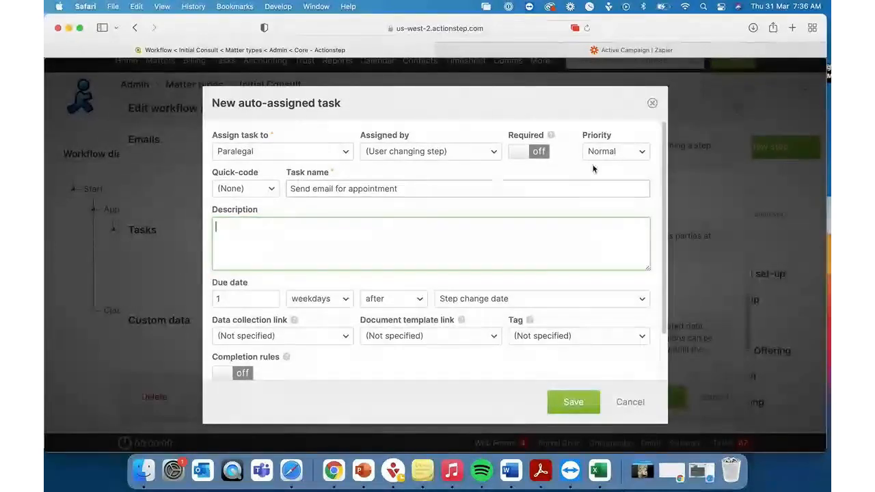
pyautogui.click(652, 104)
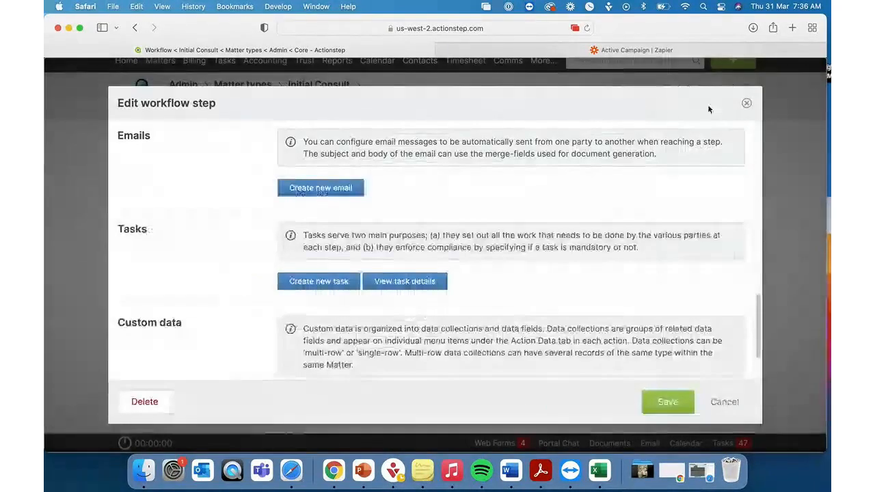
pyautogui.click(746, 104)
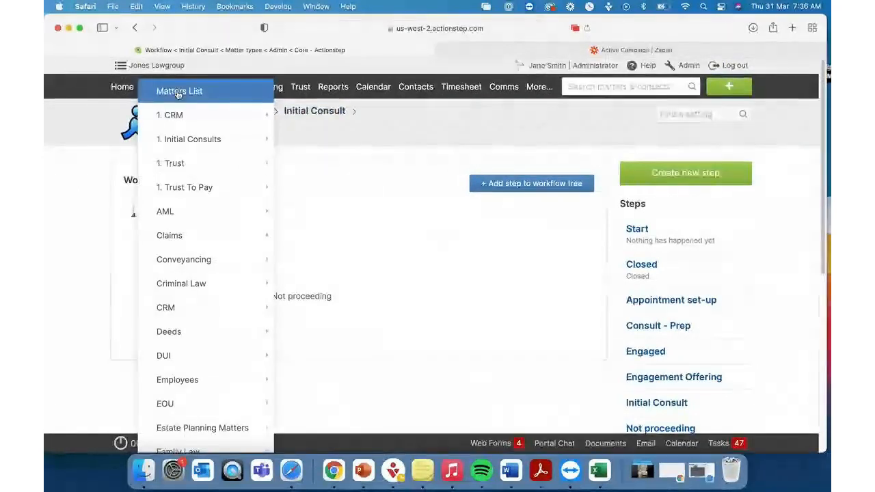
# - Open the "Initial Consultation" matter at the Start step from the matters list and show its communications
pyautogui.click(164, 91)
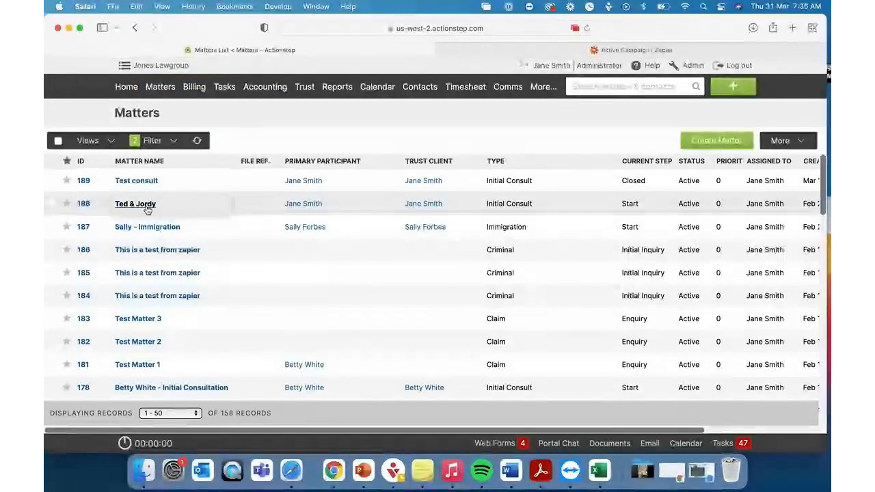
pyautogui.scroll(-2, 147, 328)
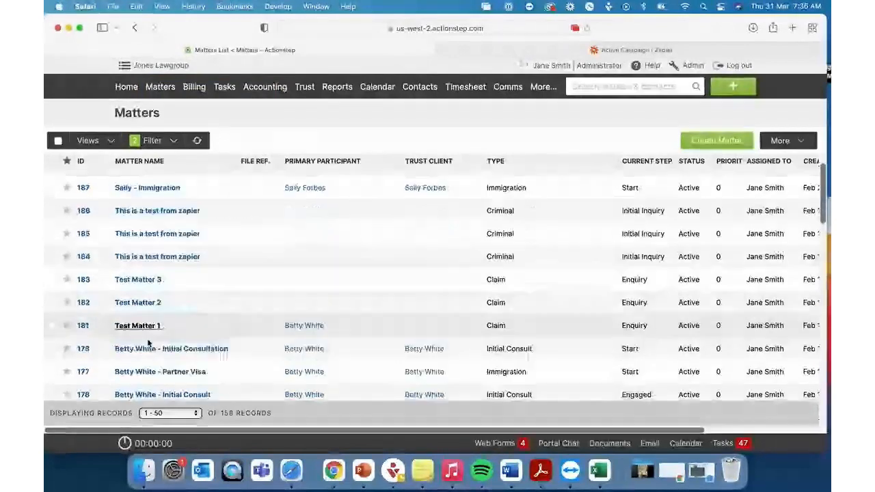
pyautogui.click(148, 349)
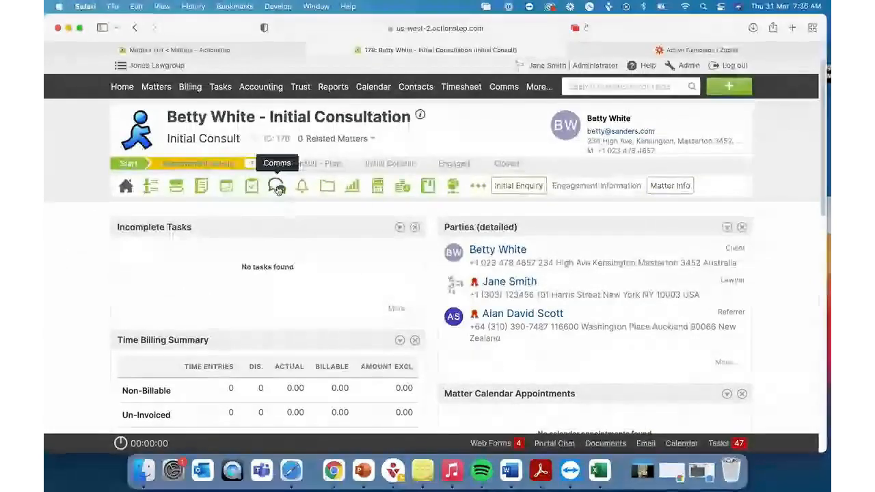
pyautogui.click(277, 189)
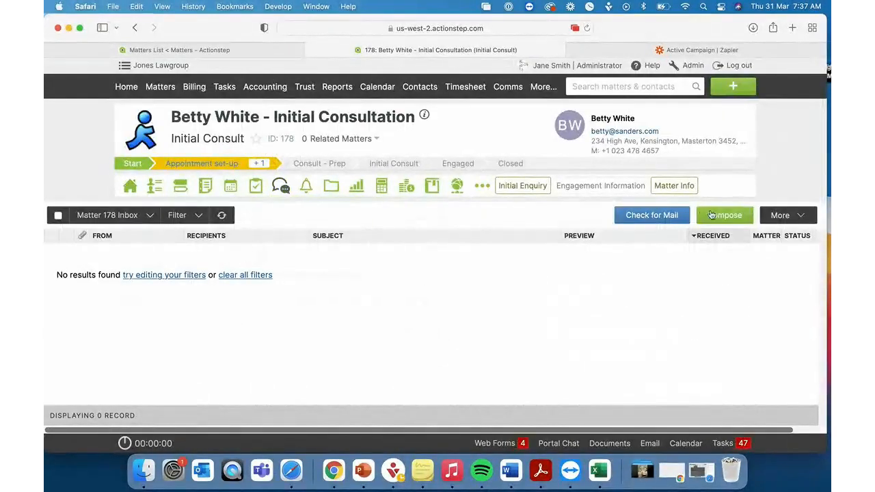
# - Compose an email from the Engagement Letter template, check the merged client name in its greeting, and close the draft unsent
pyautogui.click(711, 215)
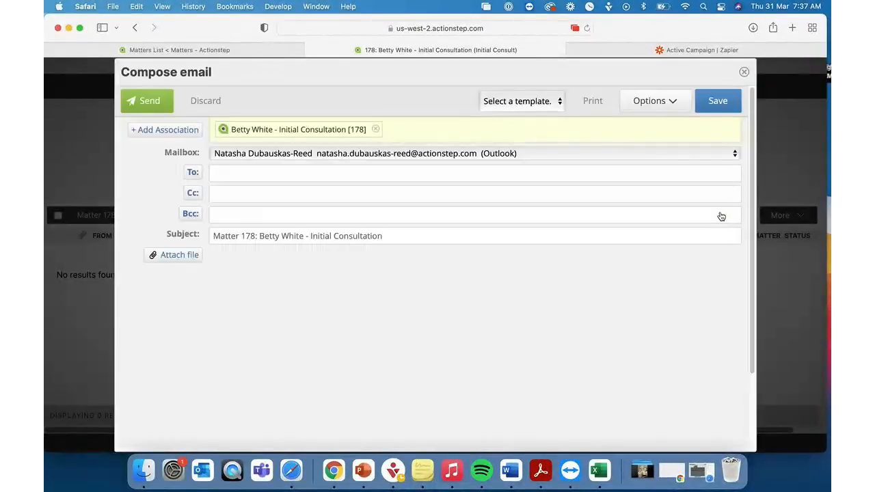
pyautogui.click(550, 101)
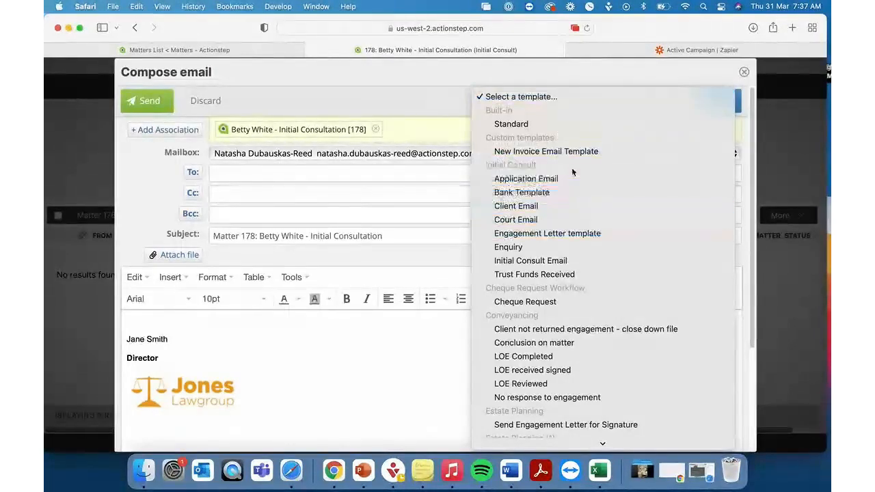
pyautogui.click(551, 234)
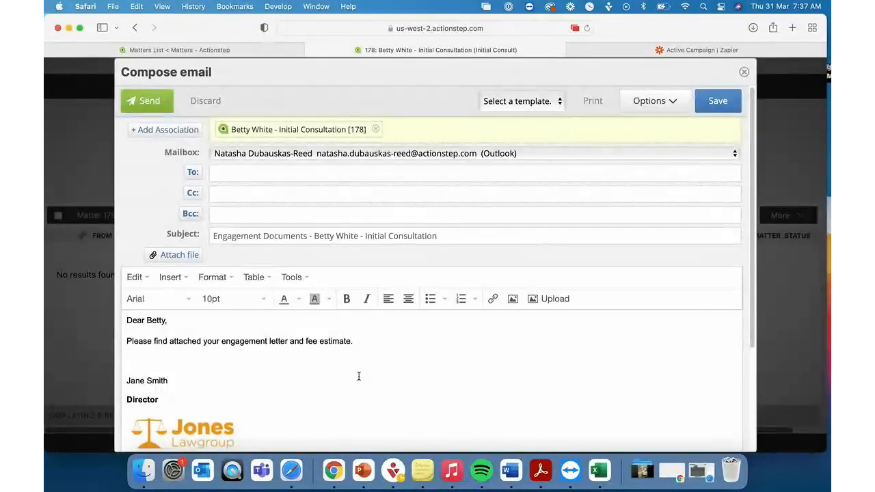
pyautogui.doubleClick(147, 320)
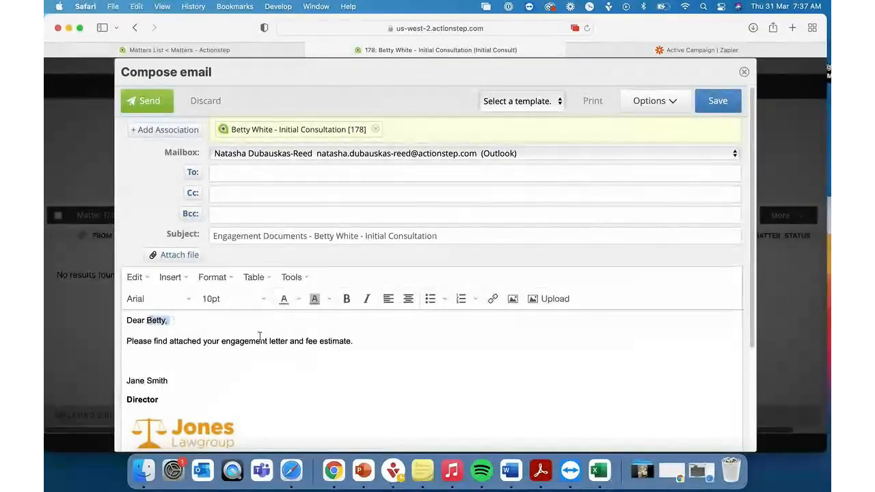
pyautogui.click(391, 344)
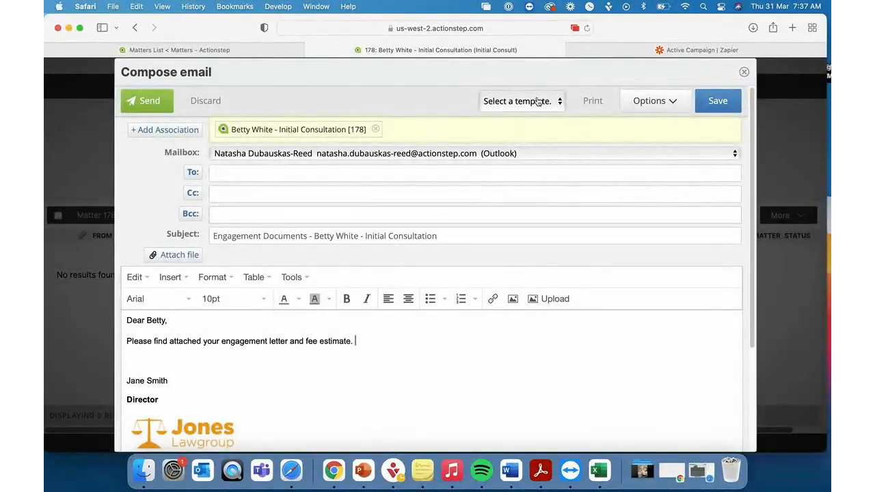
pyautogui.click(745, 72)
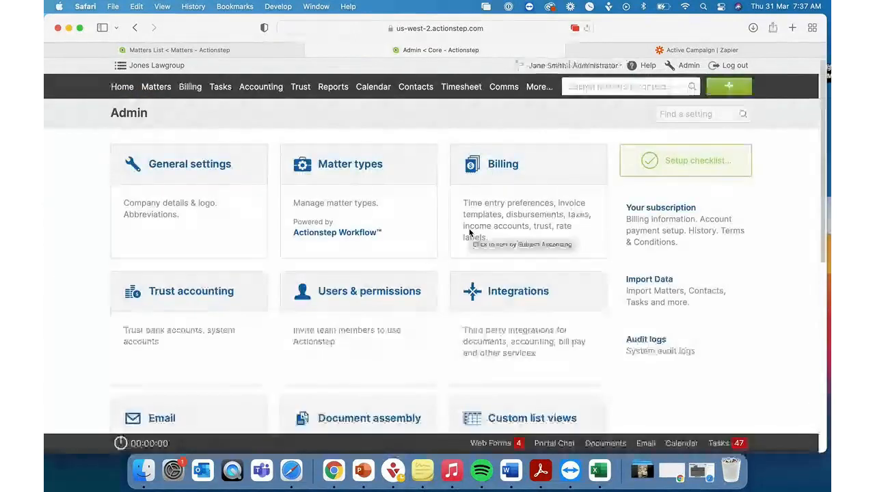
# - Find the Initial Consult matter type in the admin settings and open its workflow
pyautogui.click(381, 220)
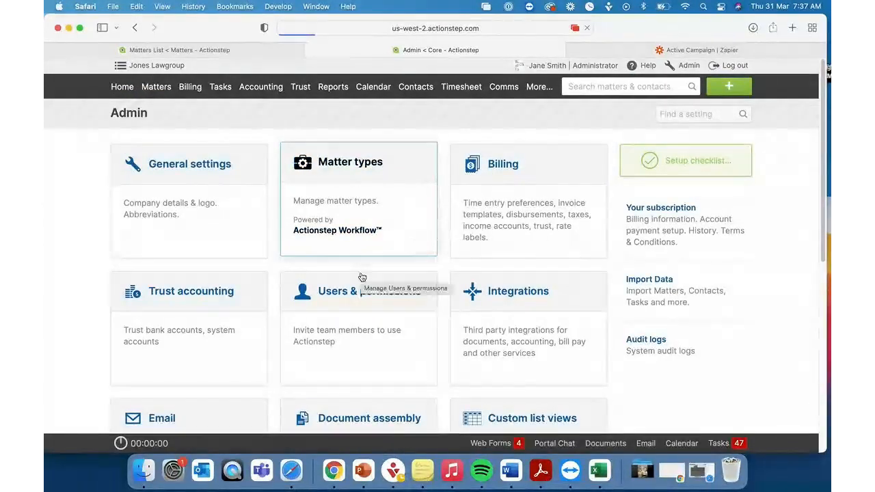
pyautogui.scroll(-2, 360, 271)
pyautogui.scroll(-10, 361, 276)
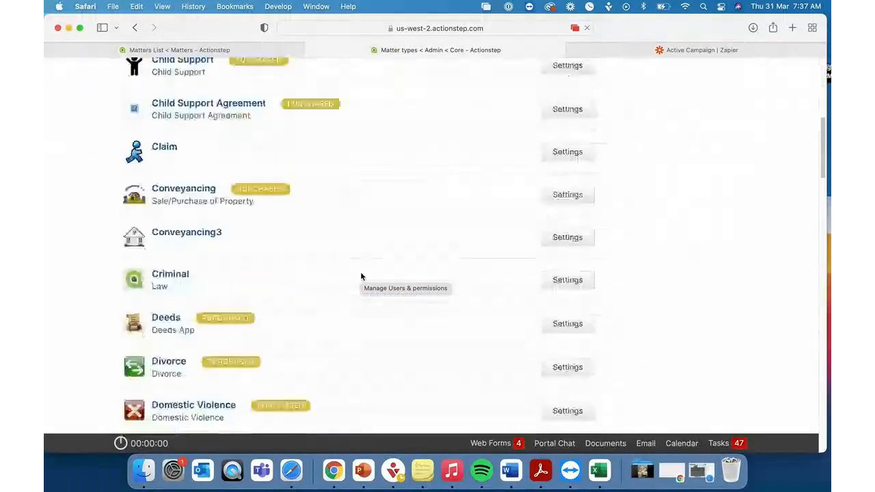
pyautogui.scroll(-8, 361, 276)
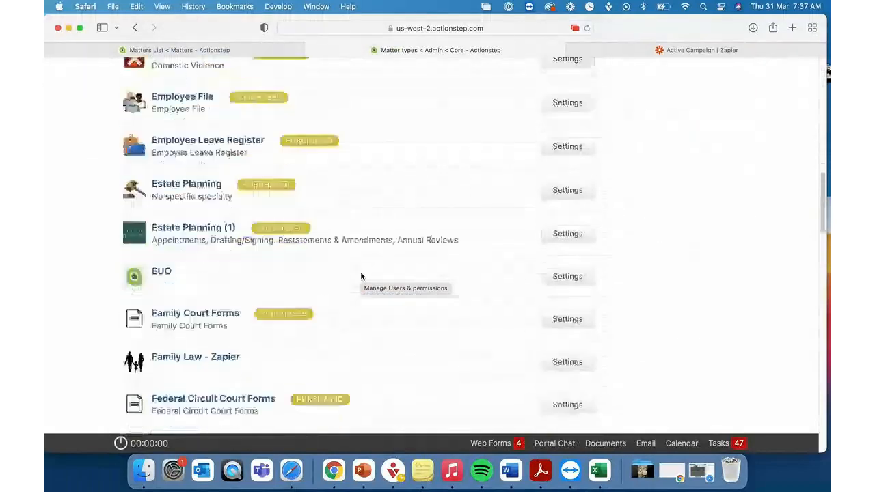
pyautogui.scroll(-5, 361, 276)
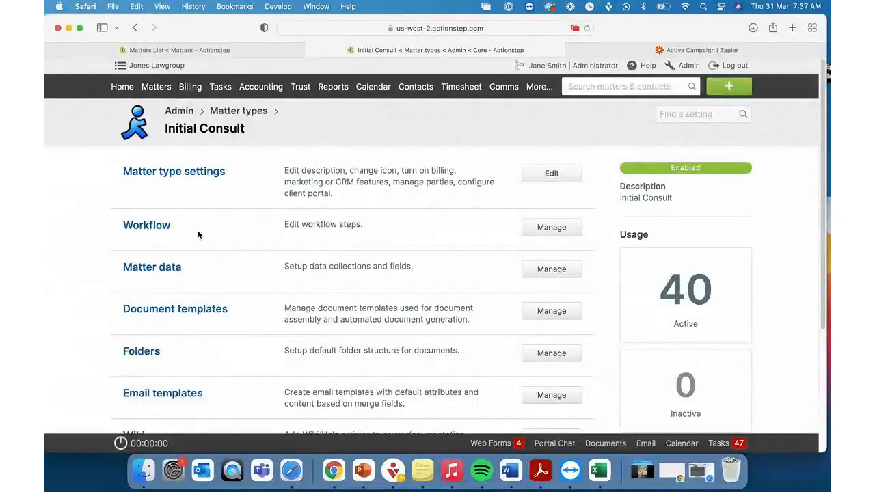
pyautogui.click(158, 230)
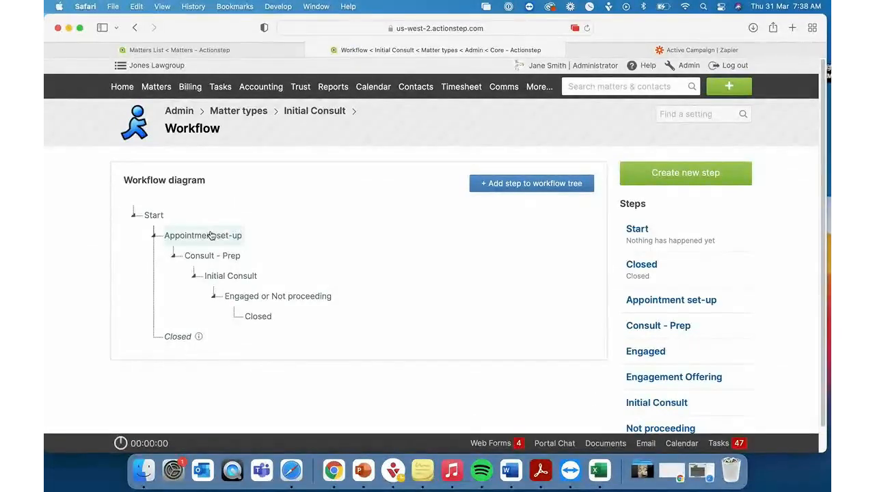
# - Open the email templates list of the Initial Consult matter type
pyautogui.click(254, 117)
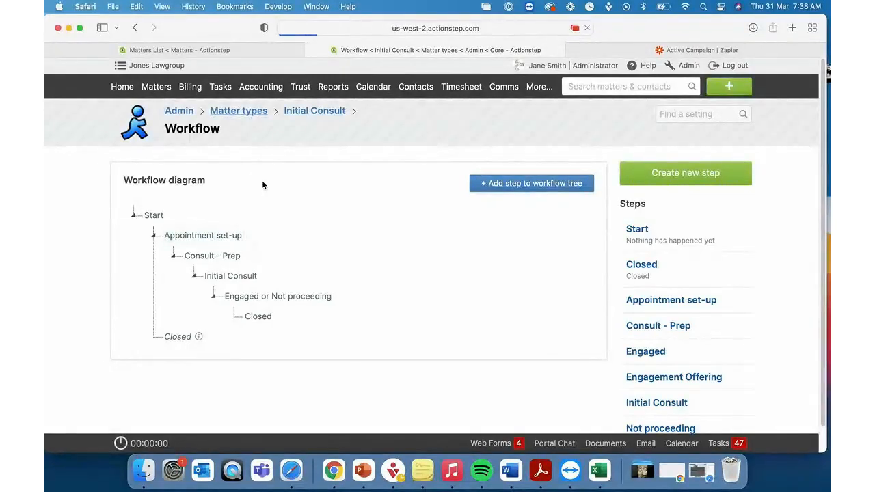
pyautogui.scroll(-10, 242, 239)
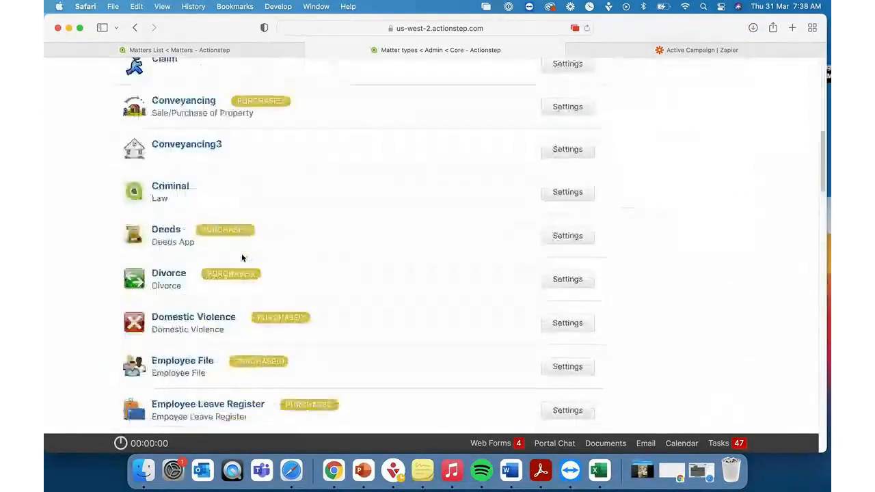
pyautogui.scroll(-5, 241, 257)
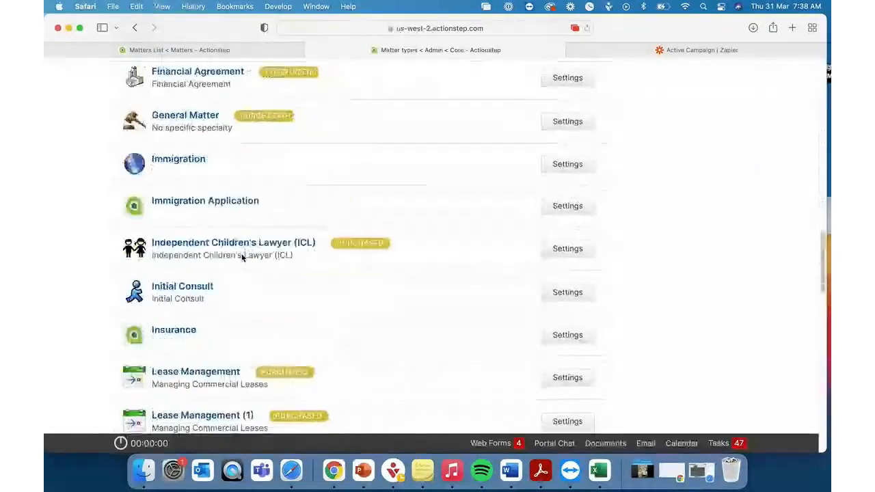
pyautogui.click(191, 276)
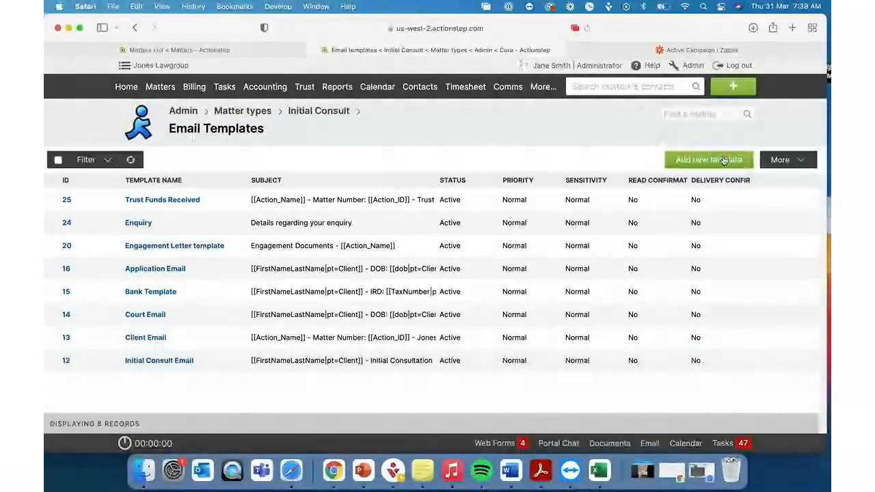
# - Start a new email template and name it "Initial Consult Email - Appointment Setup"
pyautogui.click(723, 160)
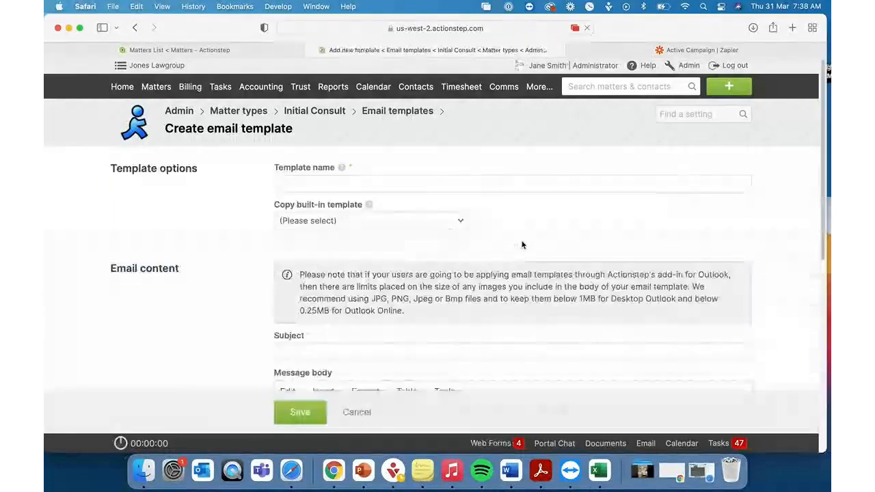
pyautogui.click(403, 180)
pyautogui.write('Initia')
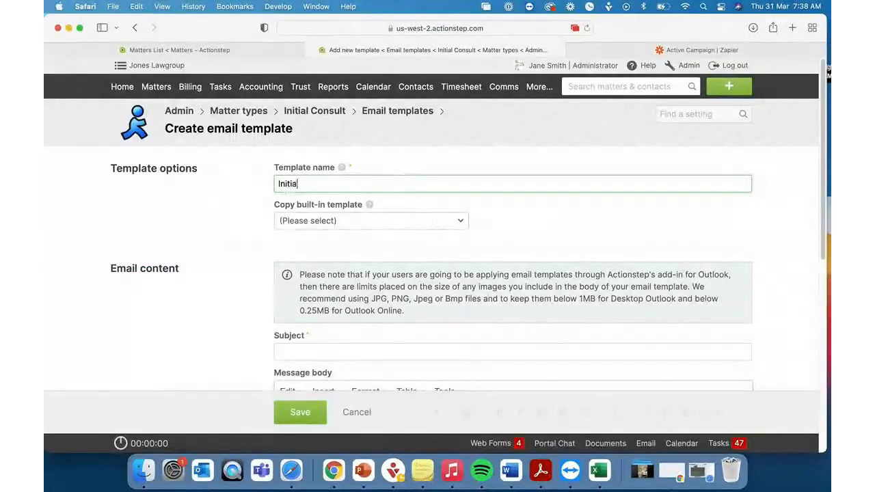
pyautogui.write('l Consult Email')
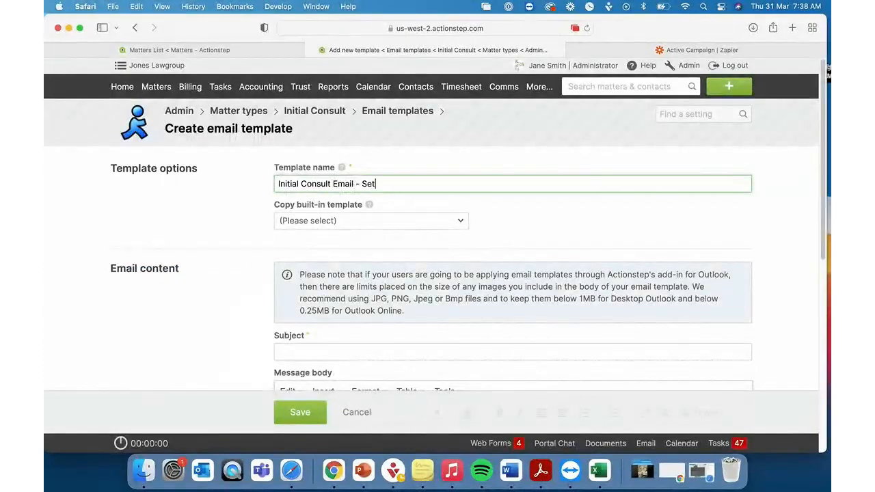
pyautogui.write(' - Set')
pyautogui.press('BackSpace')
pyautogui.press('BackSpace')
pyautogui.press('BackSpace')
pyautogui.write('Appointm')
# - Set the email template's subject to "Appointment Set-up"
pyautogui.scroll(-3, 398, 260)
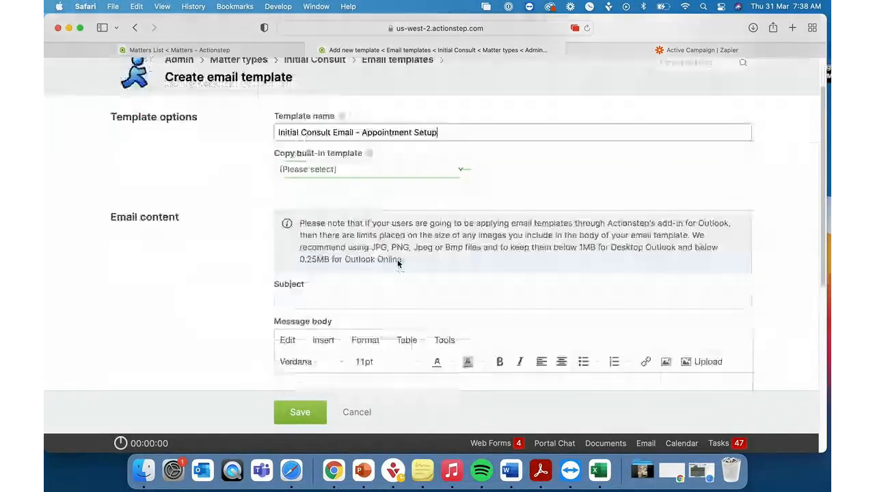
pyautogui.click(380, 242)
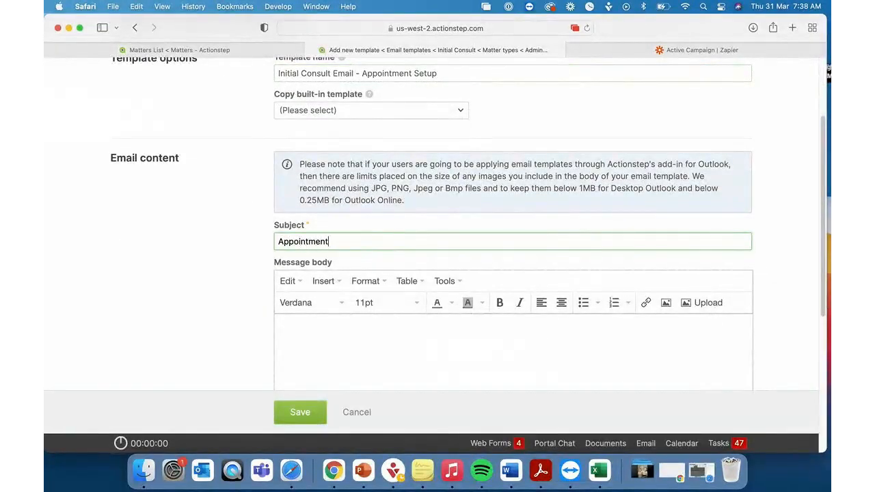
pyautogui.write('Appointment Set-up')
# - Write the body: "Hi, Your appointment is going to be set up for your initial consult we will call you in the next 24 hours for more information."
pyautogui.click(376, 338)
pyautogui.write('Hi,  Your ')
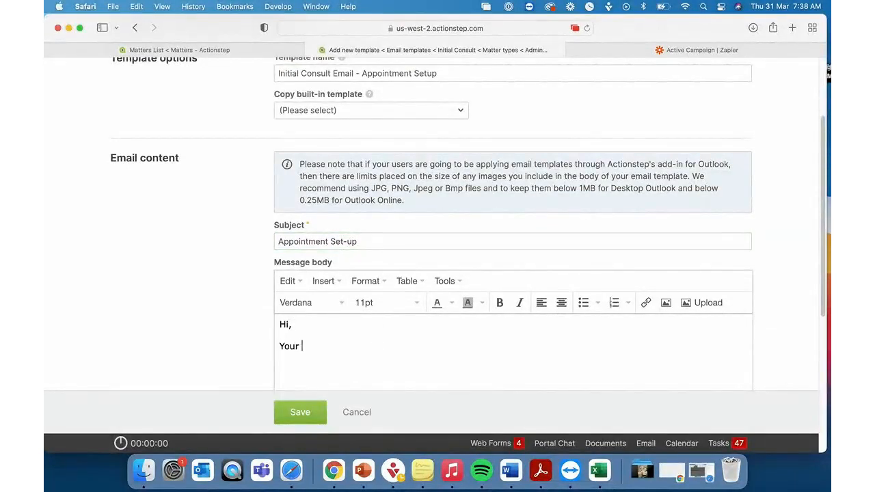
pyautogui.write('appointment is going to be set up')
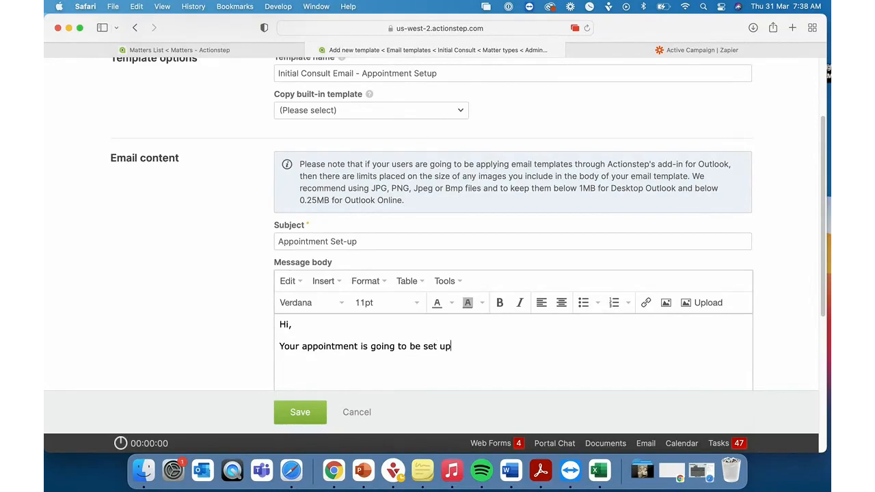
pyautogui.write('r i')
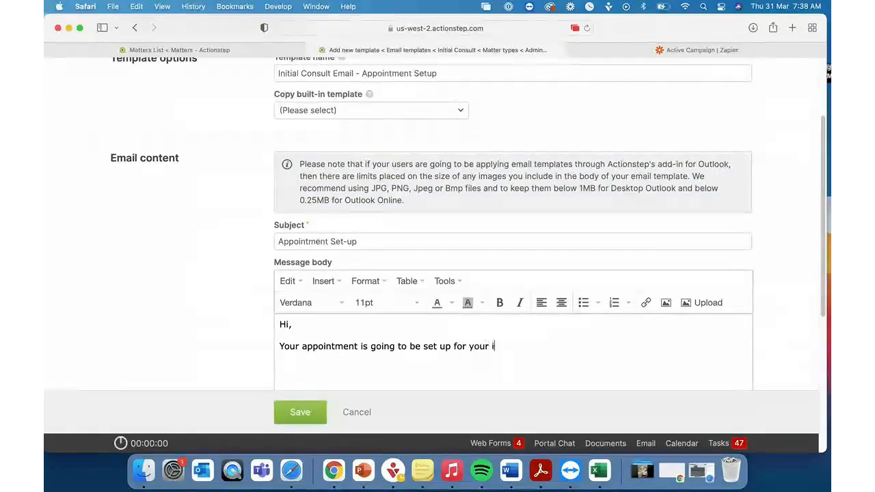
pyautogui.write('nitial consu')
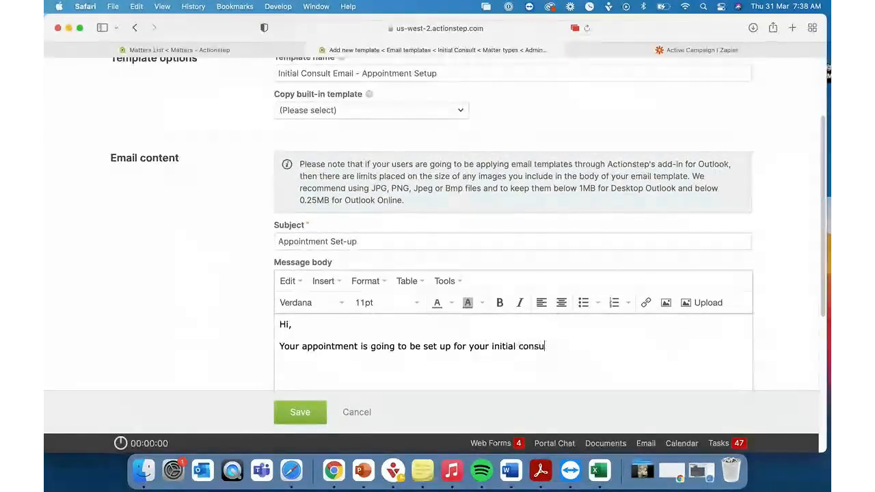
pyautogui.write('lt we will call you i')
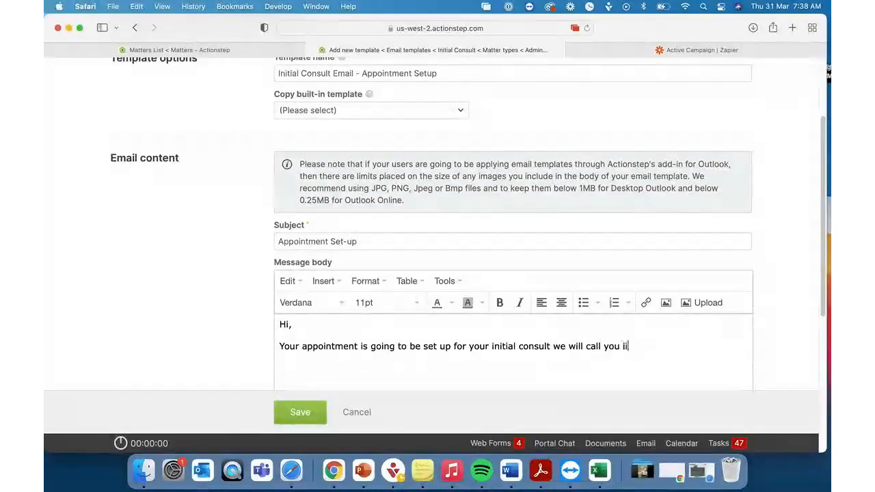
pyautogui.write('in the next 24 hours for more information.')
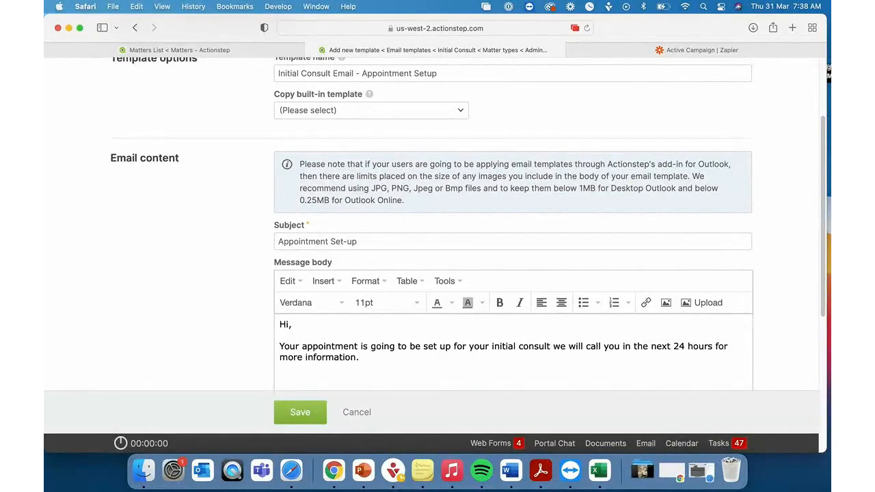
# - Review the new template's content and additional options, and save the template
pyautogui.click(308, 412)
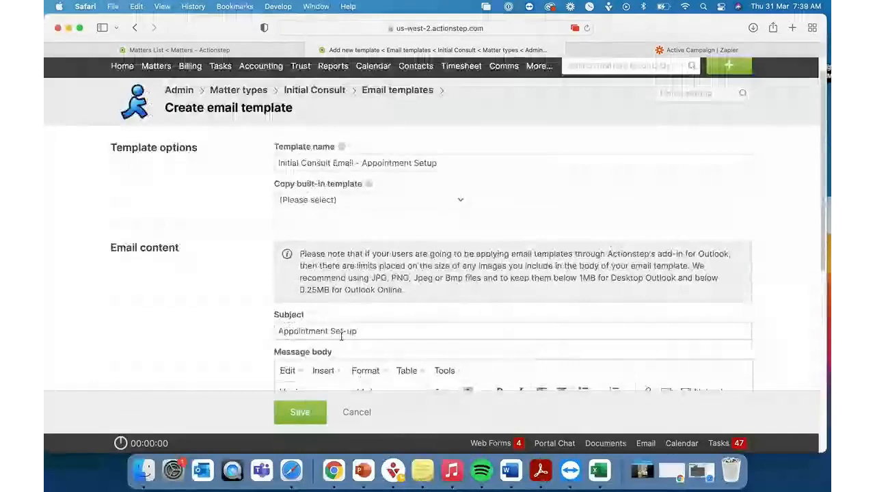
pyautogui.scroll(-5, 340, 335)
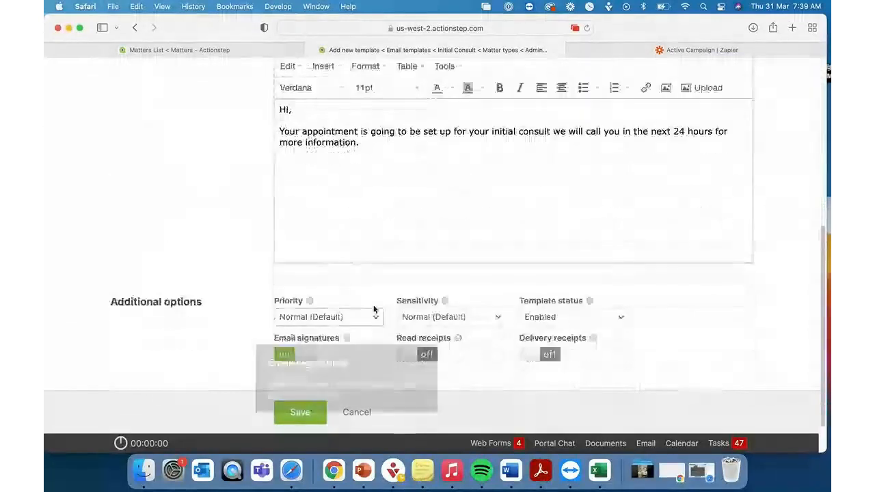
pyautogui.scroll(4, 391, 290)
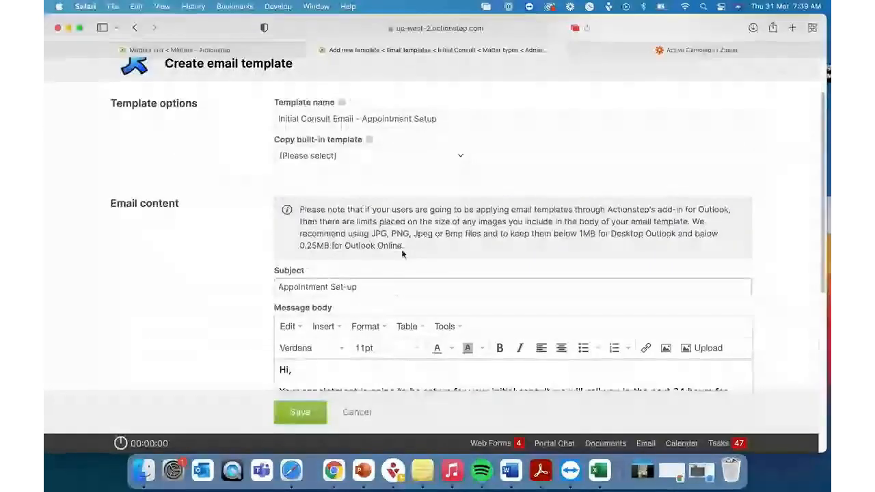
pyautogui.click(310, 412)
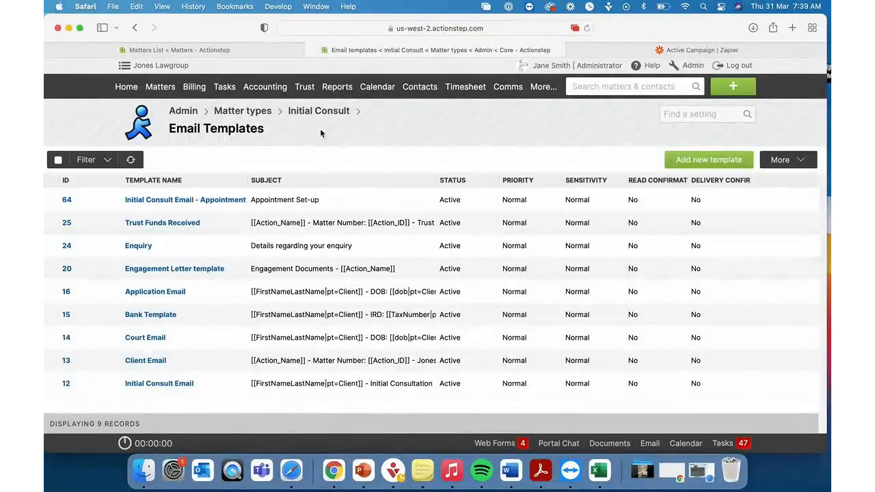
# - Open the Appointment set-up step in the Initial Consult workflow and turn on its Emails step action
pyautogui.click(330, 112)
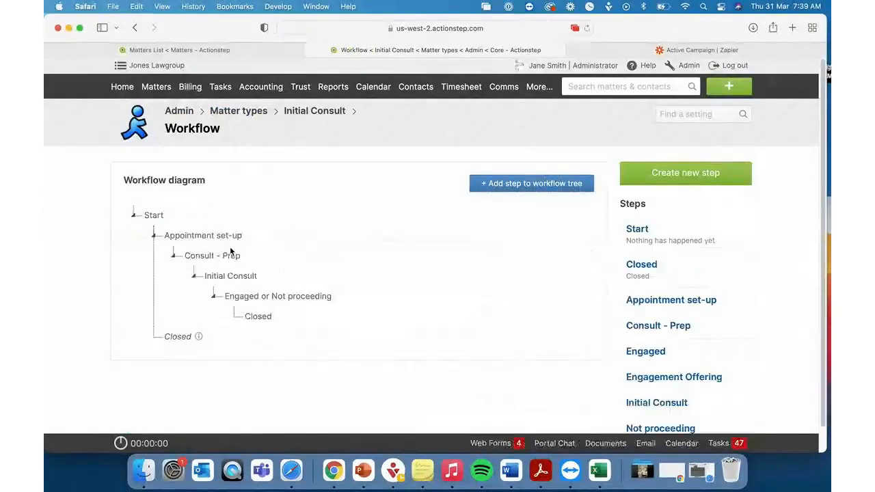
pyautogui.click(663, 305)
pyautogui.scroll(-3, 664, 304)
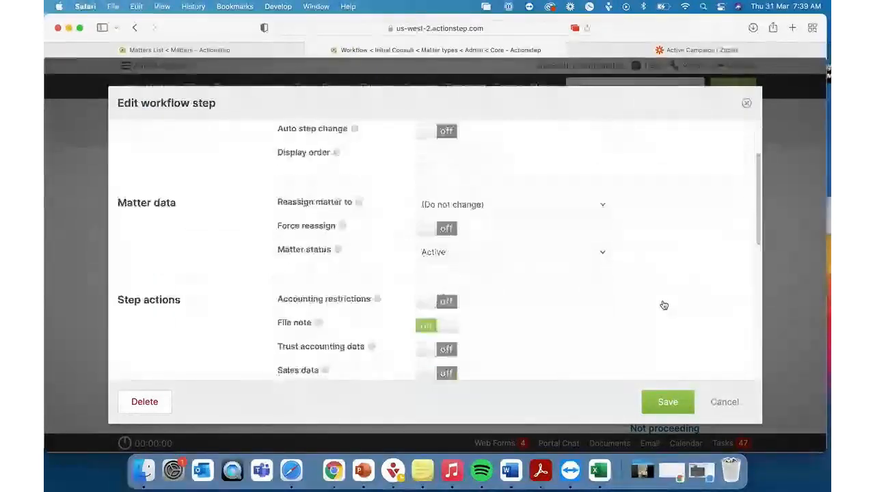
pyautogui.scroll(-3, 662, 305)
pyautogui.click(427, 313)
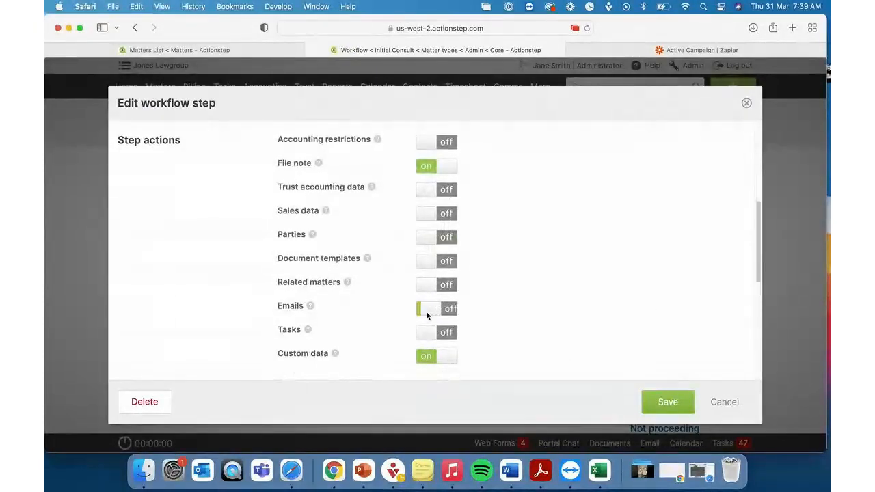
# - Add an automatic email to the workflow step with Paralegal as the from party and Client as the to party
pyautogui.scroll(-3, 558, 335)
pyautogui.click(326, 297)
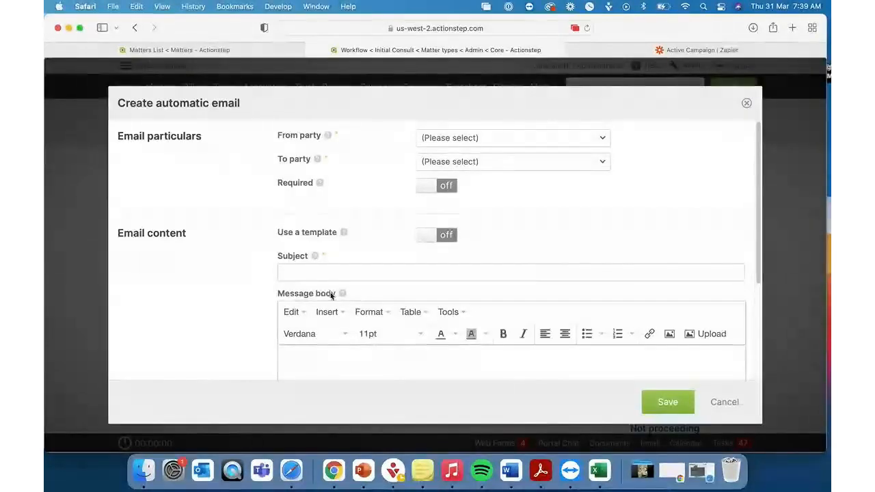
pyautogui.click(501, 144)
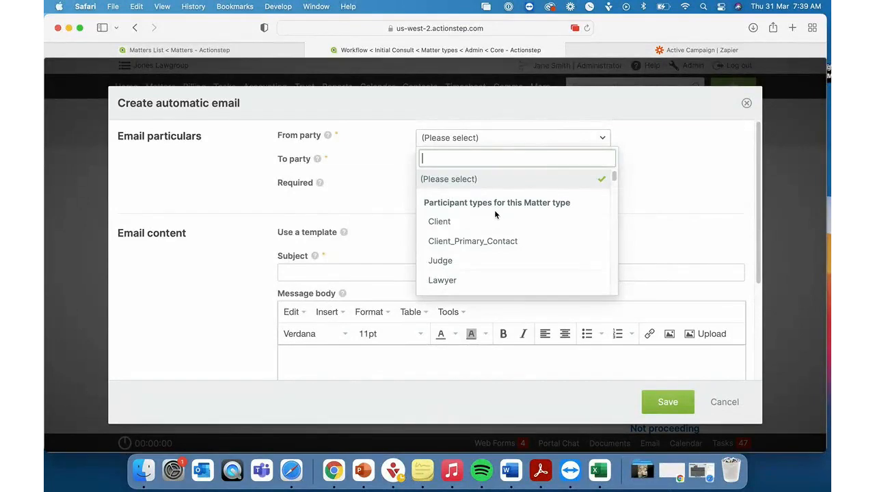
pyautogui.scroll(-2, 485, 277)
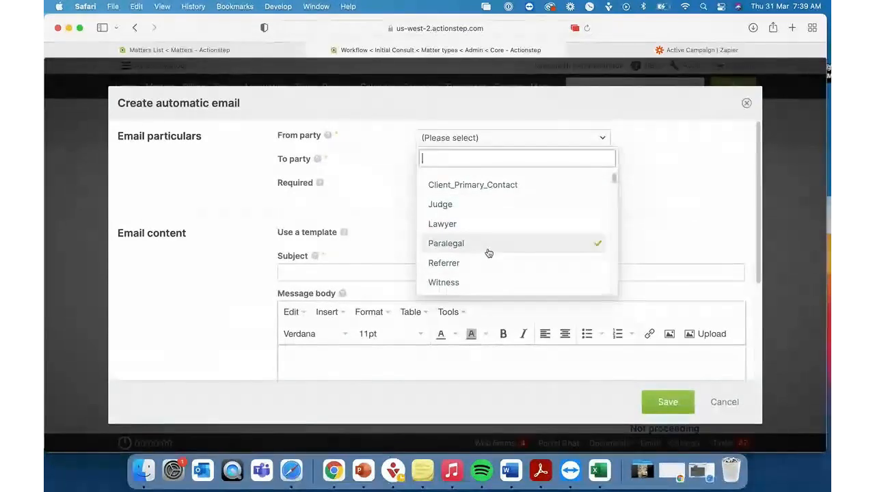
pyautogui.click(488, 245)
pyautogui.click(485, 165)
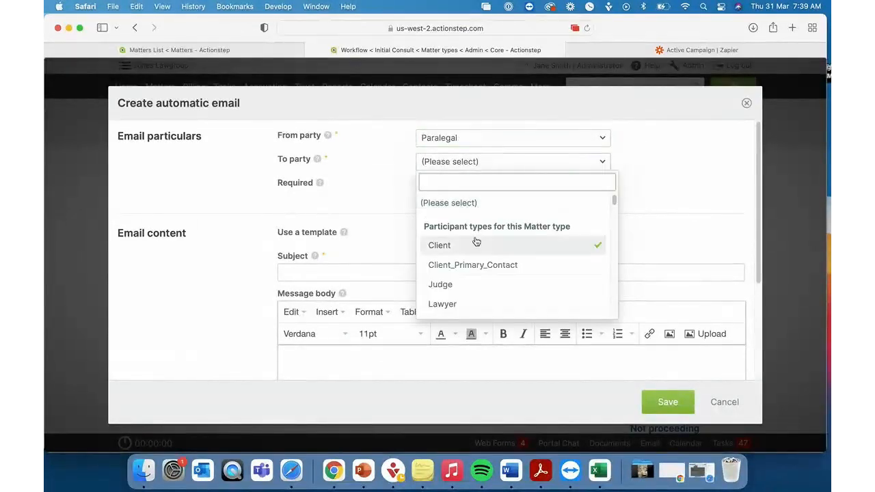
pyautogui.click(447, 245)
# - Turn the automatic email's template option on and back off, and examine the custom subject and message body fields
pyautogui.click(426, 236)
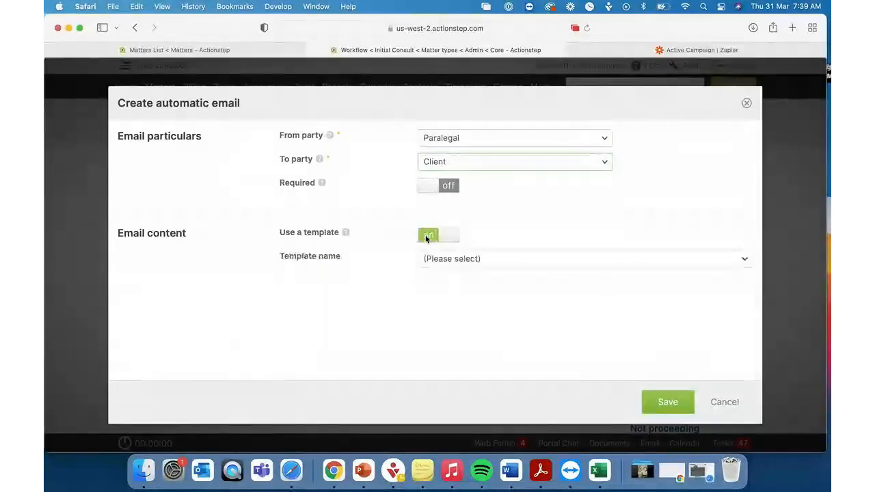
pyautogui.click(454, 258)
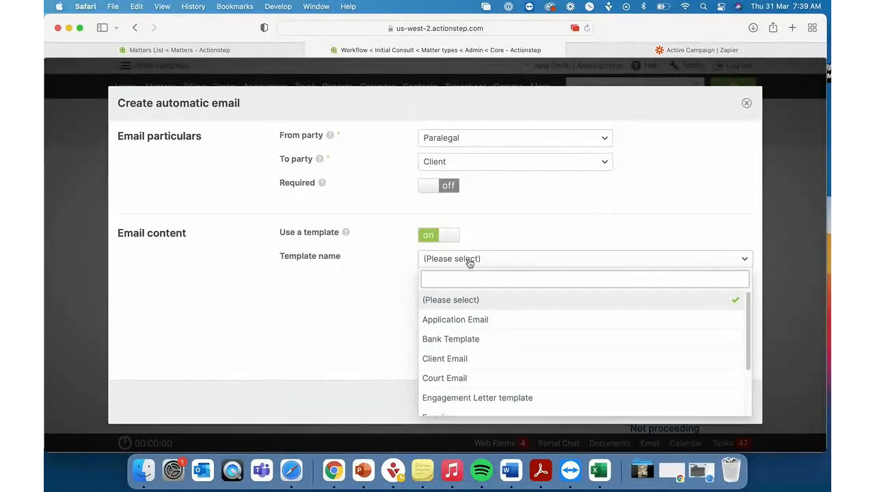
pyautogui.click(447, 235)
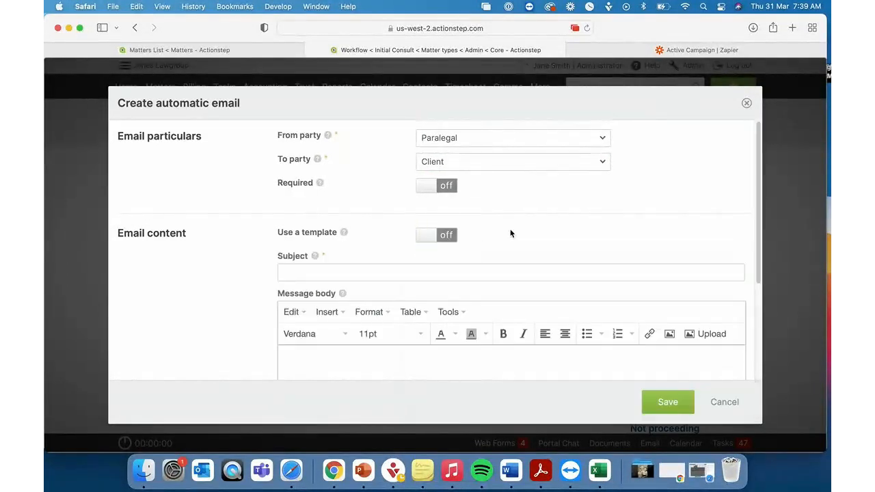
pyautogui.scroll(-2, 533, 240)
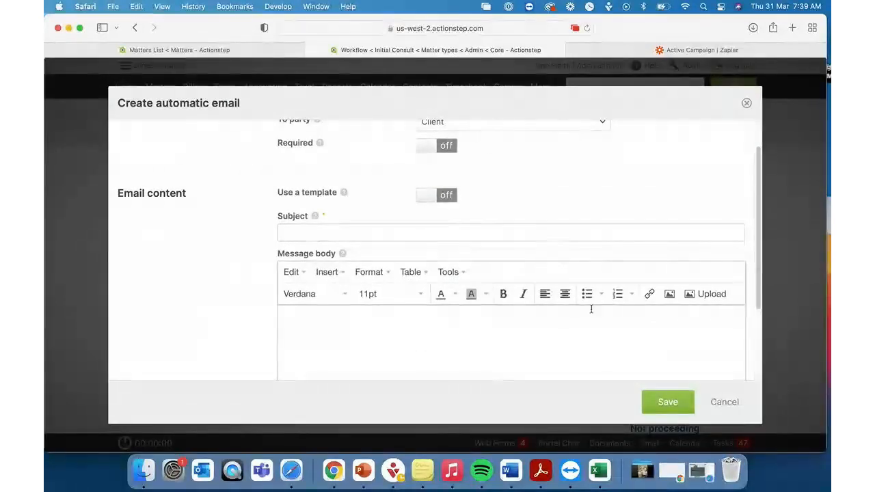
pyautogui.scroll(-5, 556, 345)
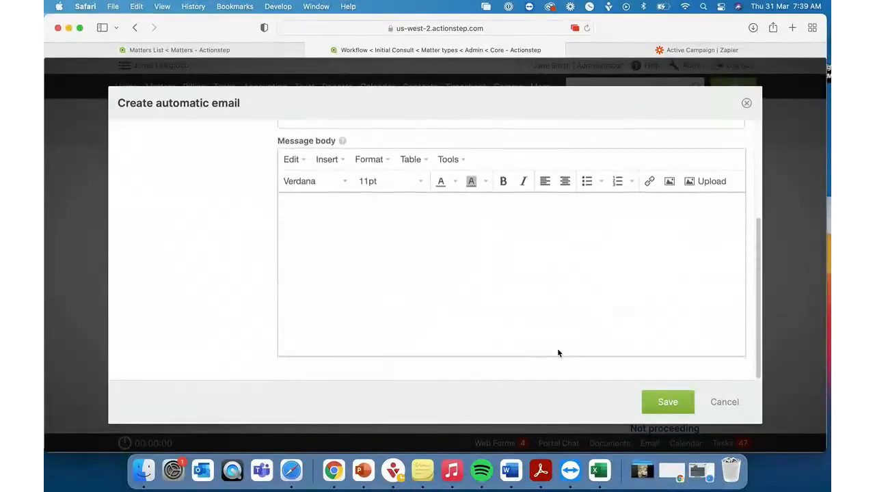
pyautogui.scroll(4, 557, 348)
pyautogui.scroll(3, 557, 353)
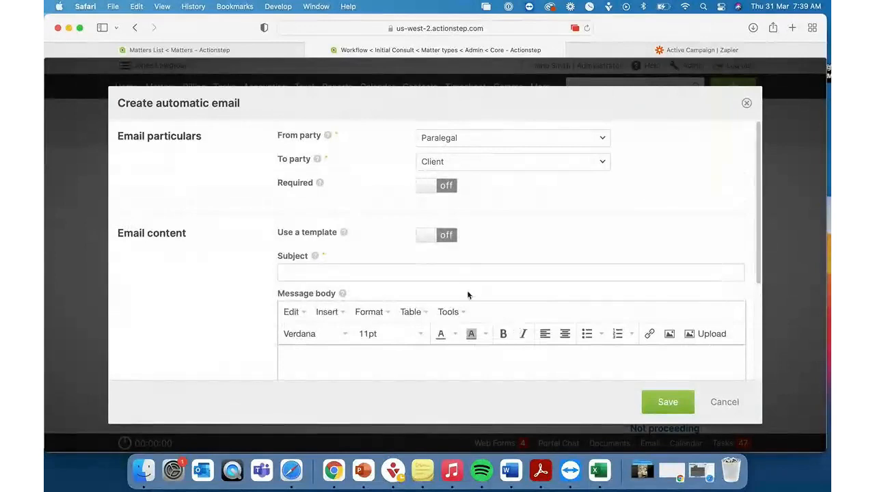
# - Set the automatic email to use the template "Initial Consult Email - Appointment Setup"
pyautogui.click(428, 236)
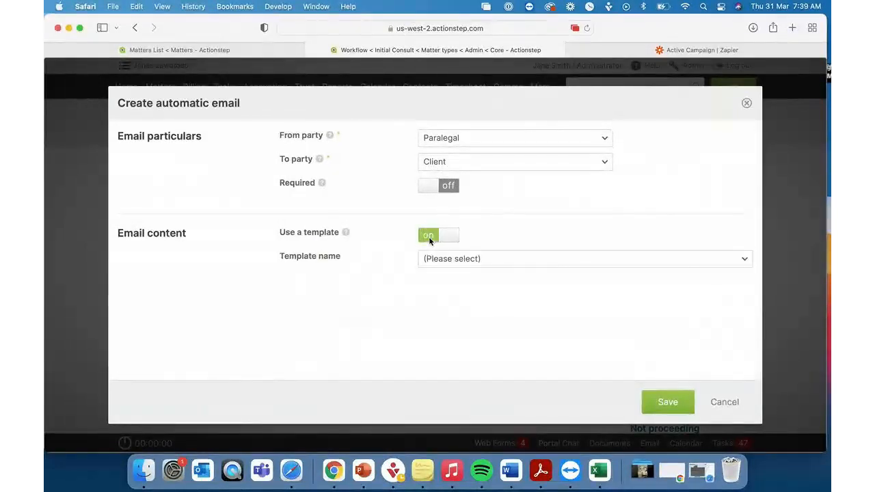
pyautogui.click(450, 264)
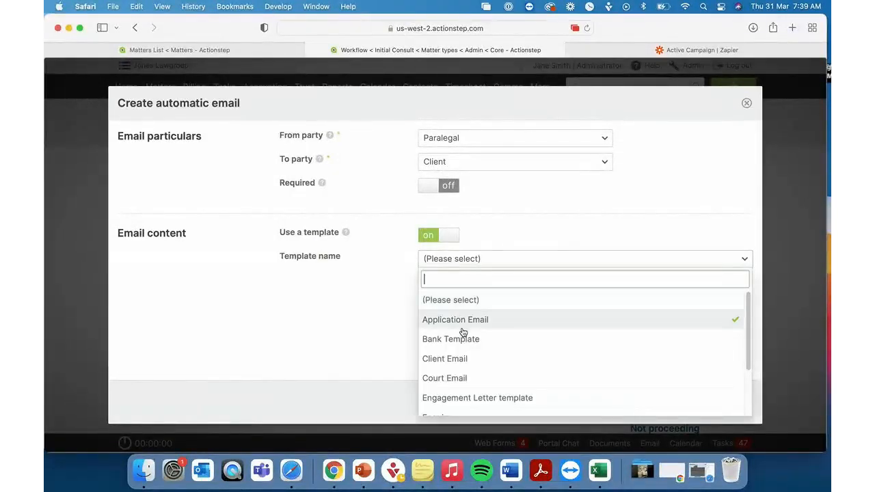
pyautogui.scroll(-3, 462, 335)
pyautogui.click(464, 387)
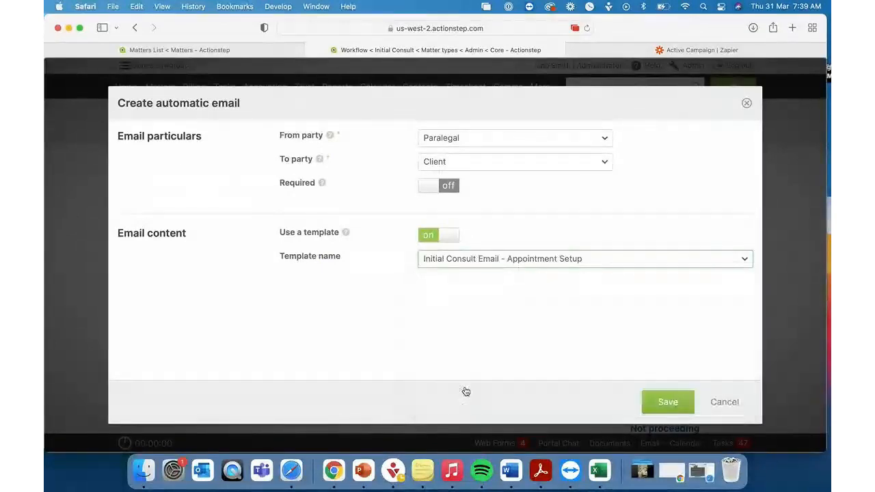
# - Save the automatic email and close the Appointment set-up step's settings
pyautogui.click(661, 402)
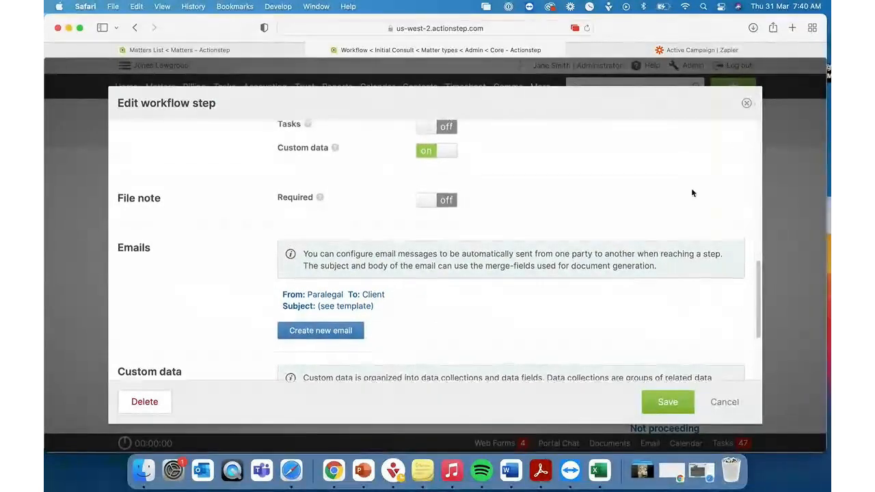
pyautogui.scroll(15, 692, 193)
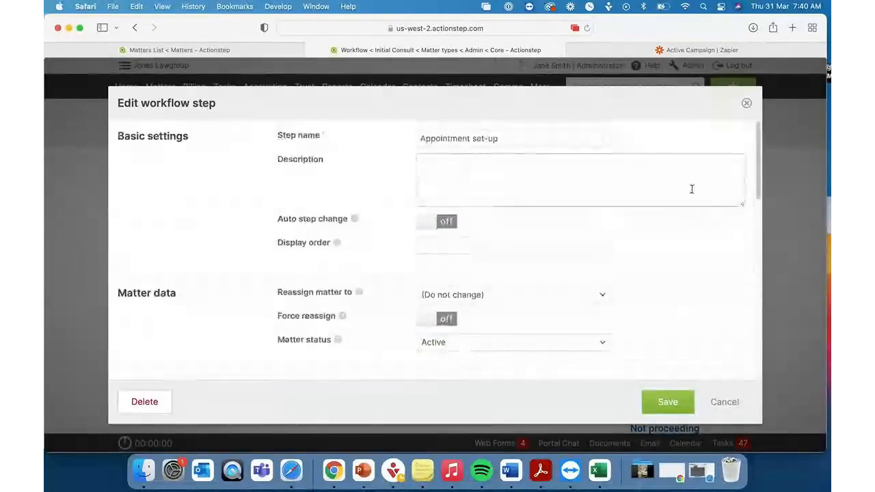
pyautogui.click(747, 104)
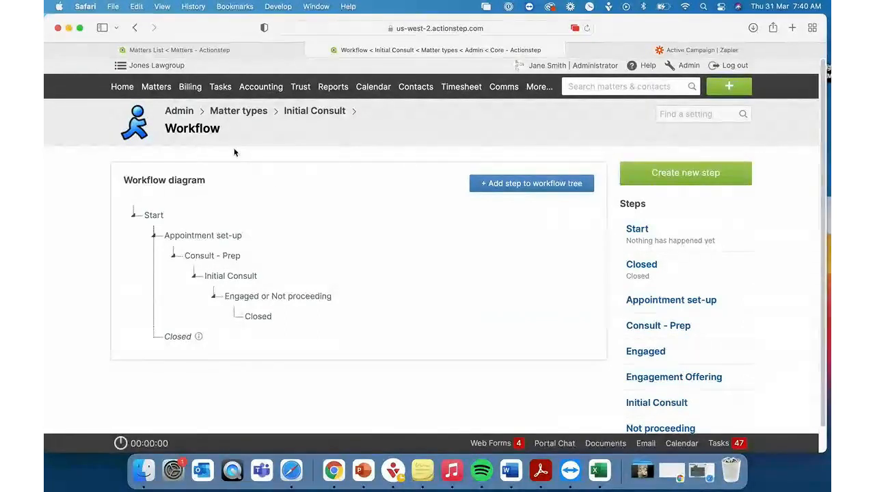
# - Open the newest Initial Consult matter still at Start, begin its change to Appointment set-up and review the automatic message
pyautogui.click(155, 87)
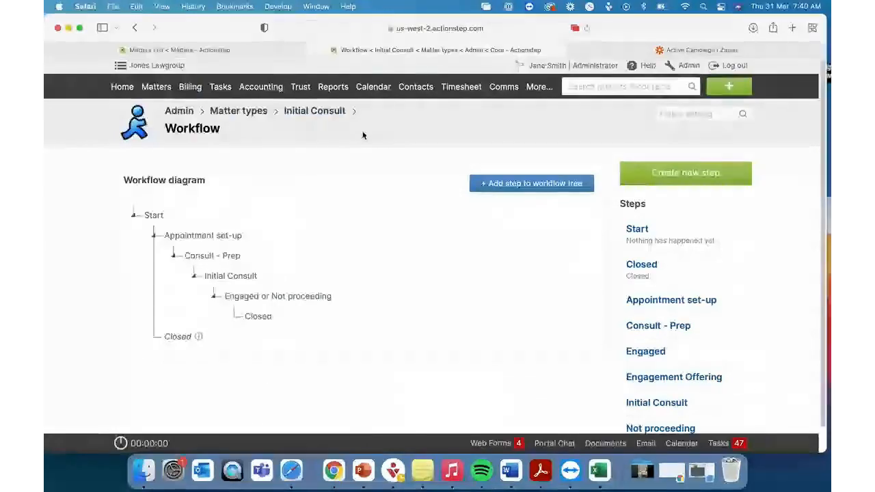
pyautogui.click(167, 100)
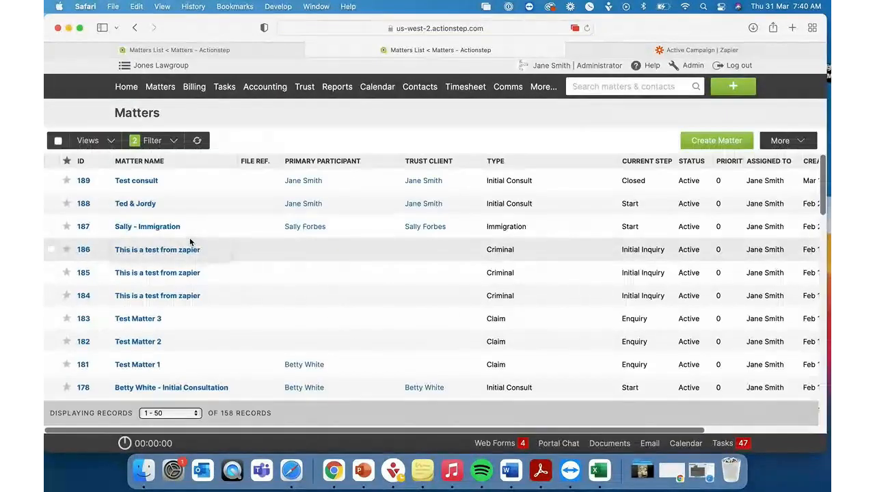
pyautogui.click(138, 204)
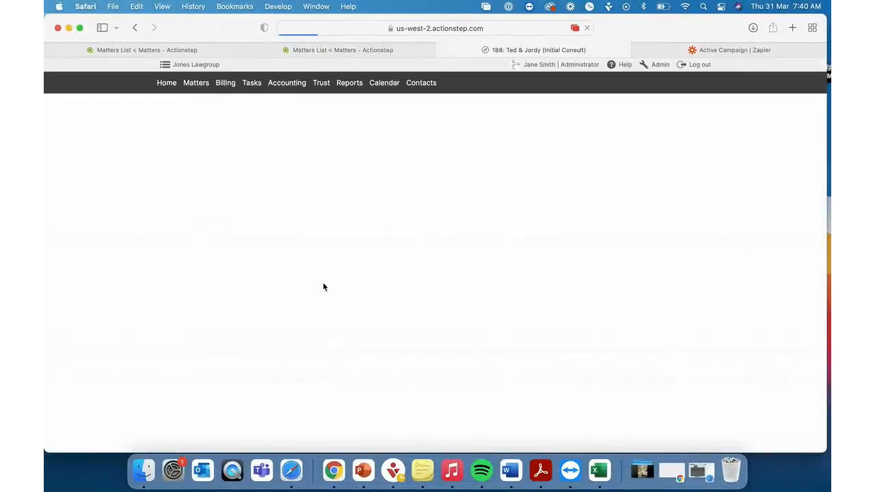
pyautogui.click(218, 165)
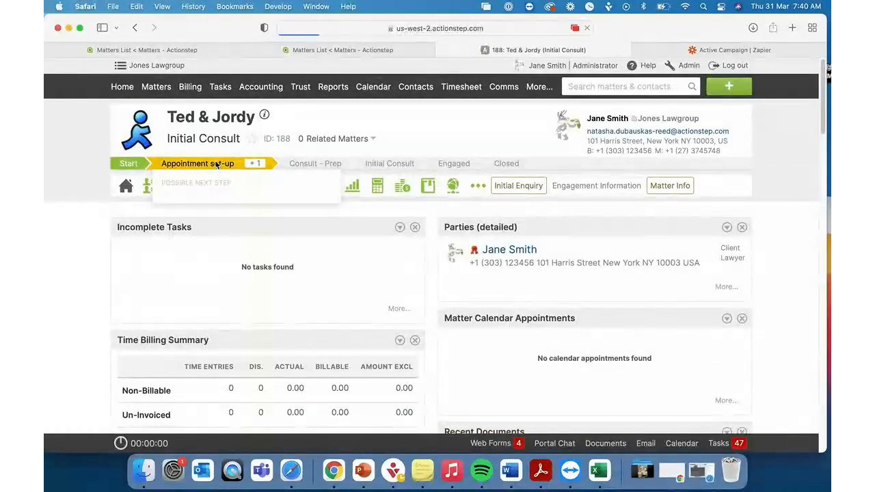
pyautogui.scroll(-5, 252, 256)
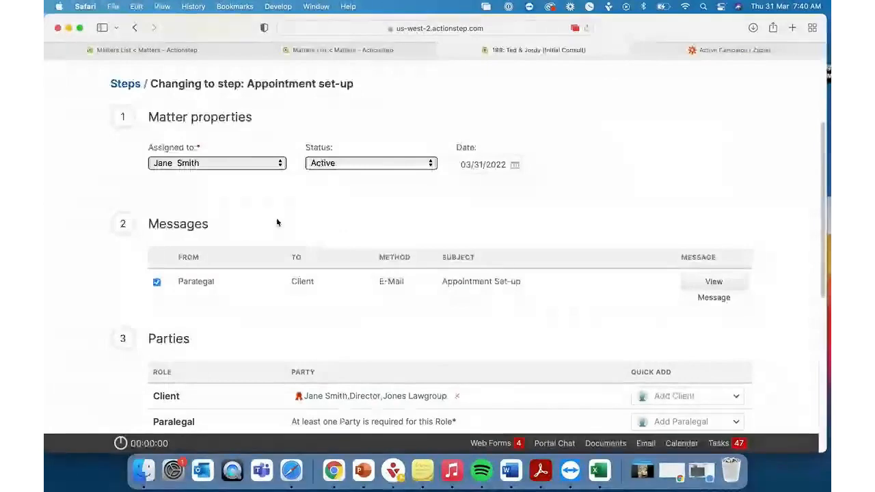
pyautogui.scroll(1, 276, 221)
pyautogui.scroll(-2, 277, 222)
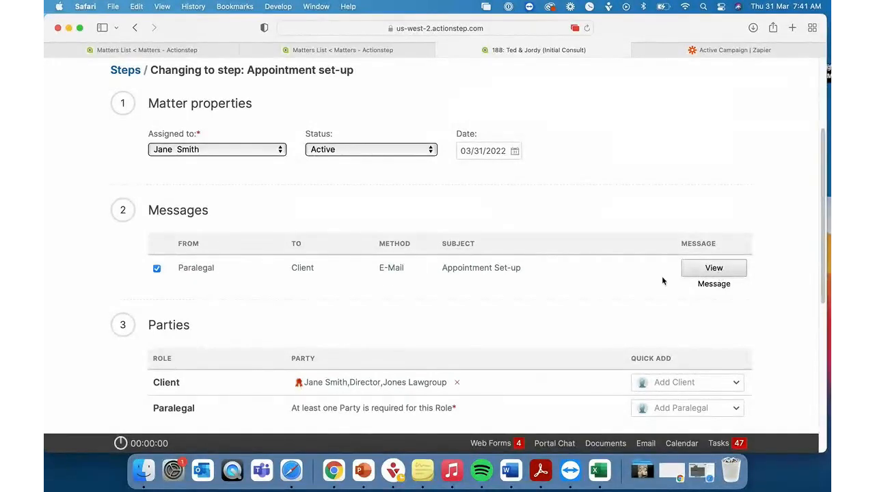
# - Exclude the Paralegal-to-Client email and try to change the matter's step to Appointment set-up
pyautogui.click(156, 268)
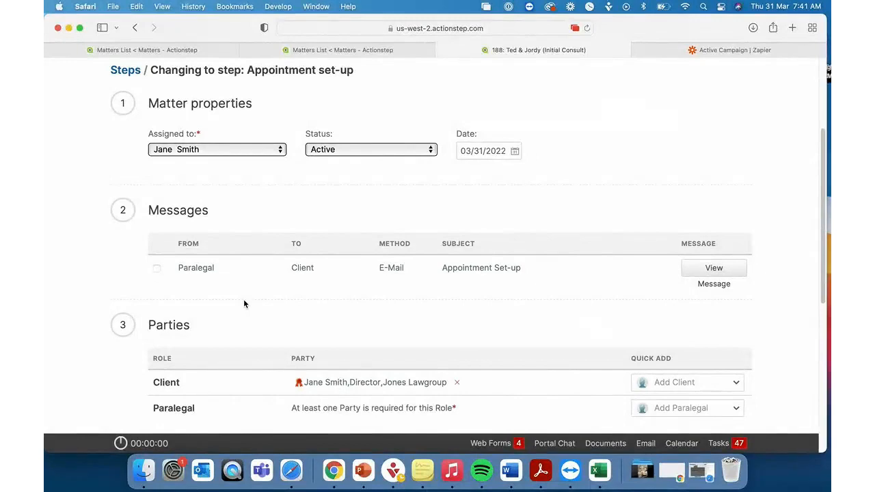
pyautogui.scroll(-10, 224, 301)
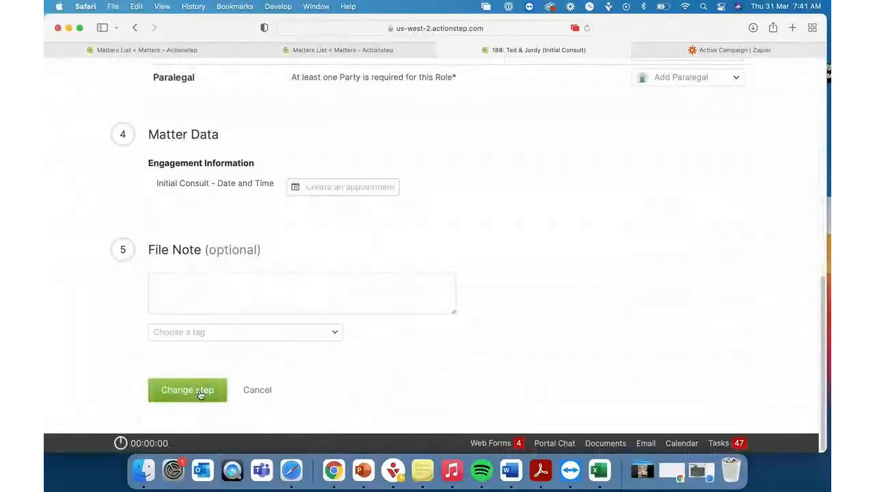
pyautogui.click(187, 390)
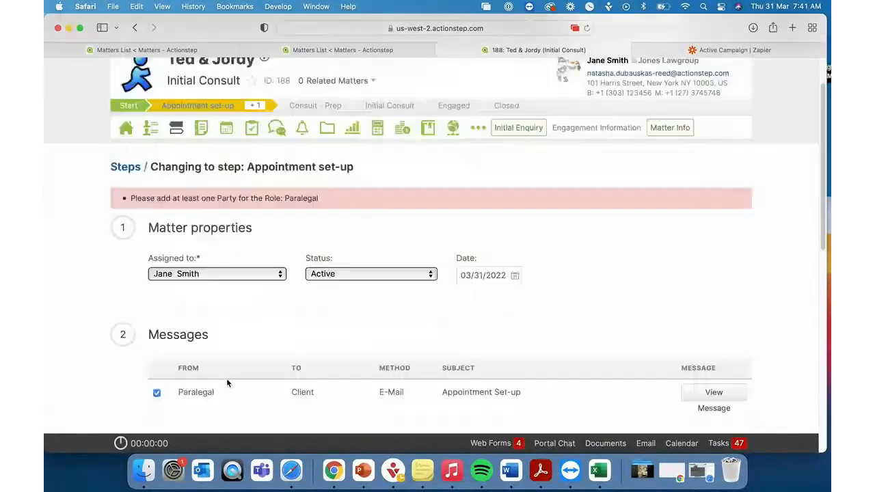
# - Add the Jones Lawgroup contact as the matter's Paralegal party
pyautogui.scroll(3, 532, 195)
pyautogui.click(670, 199)
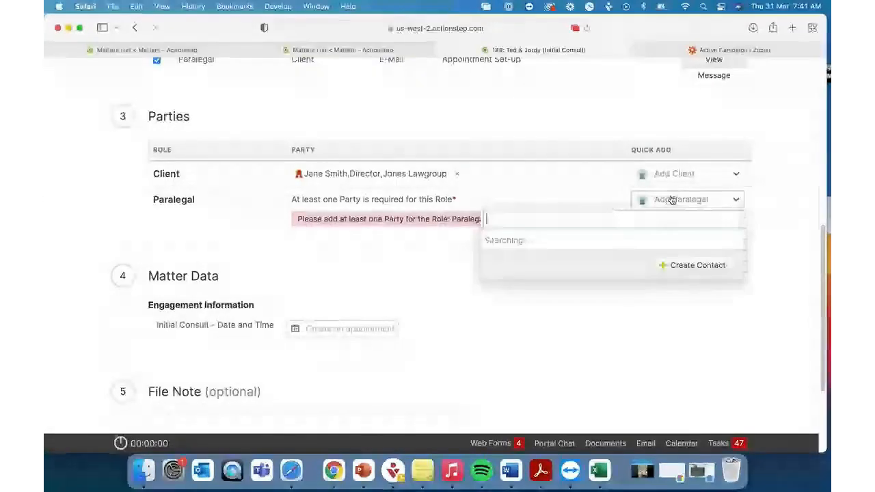
pyautogui.write('jane')
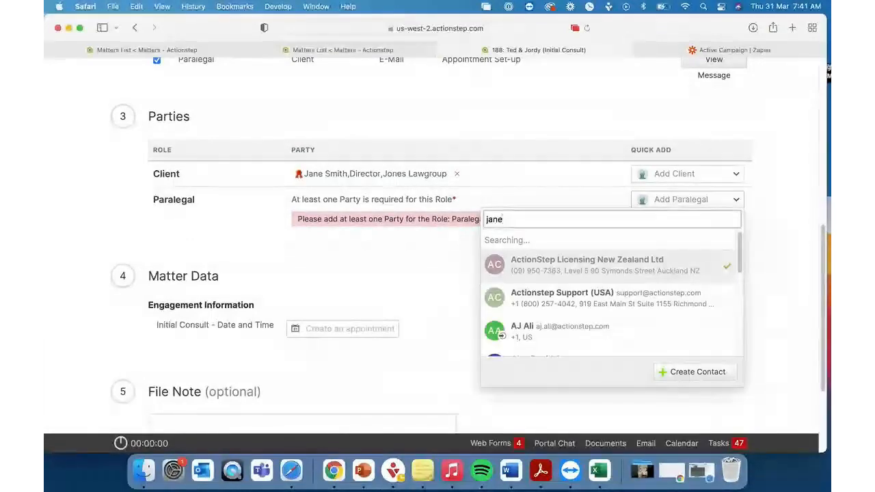
pyautogui.click(630, 312)
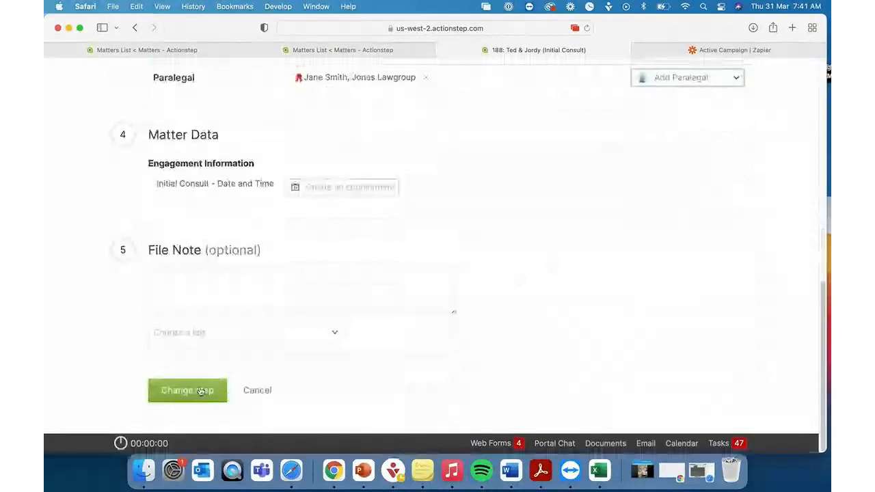
pyautogui.scroll(5, 292, 322)
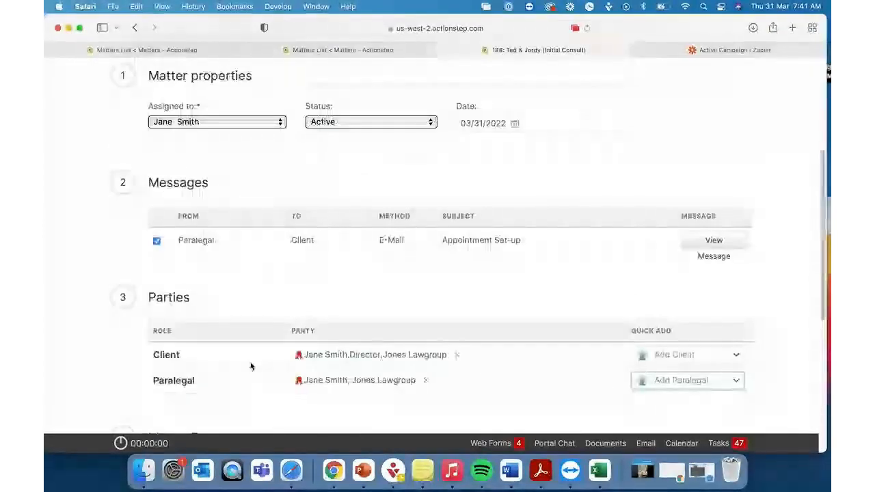
pyautogui.scroll(-5, 268, 276)
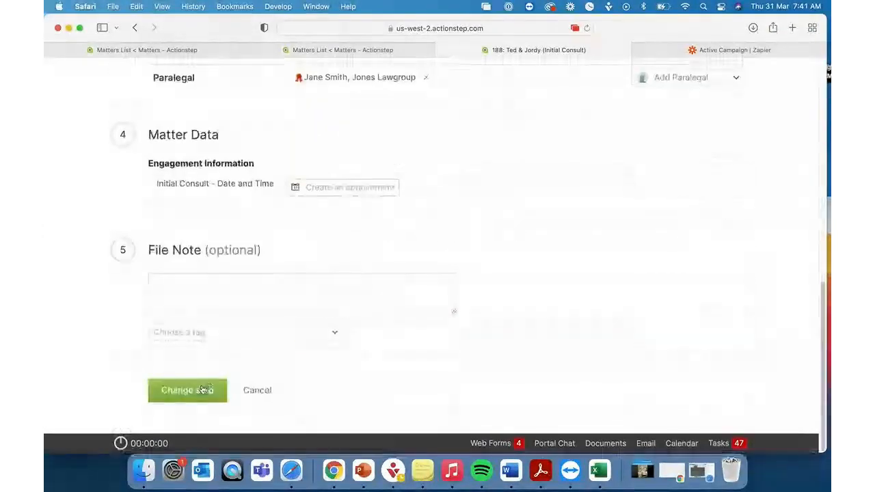
# - Complete the change to Appointment set-up with the email included, and open the matter's sent emails
pyautogui.click(200, 391)
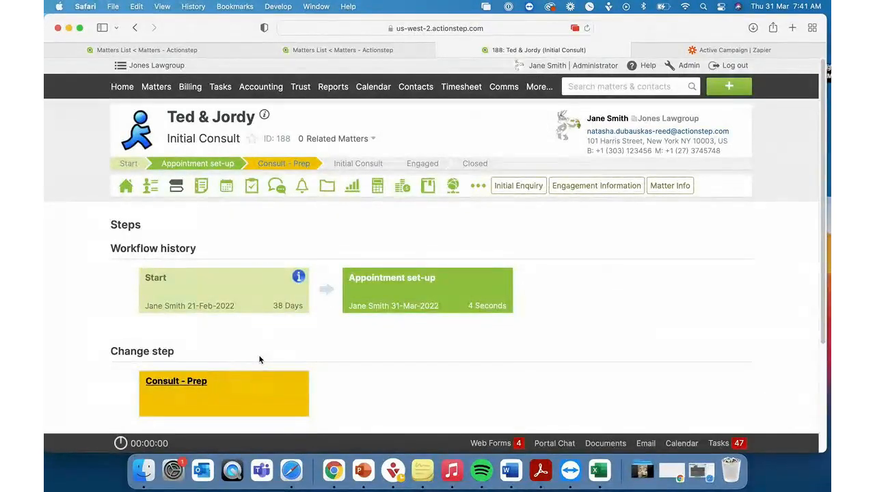
pyautogui.moveTo(277, 186)
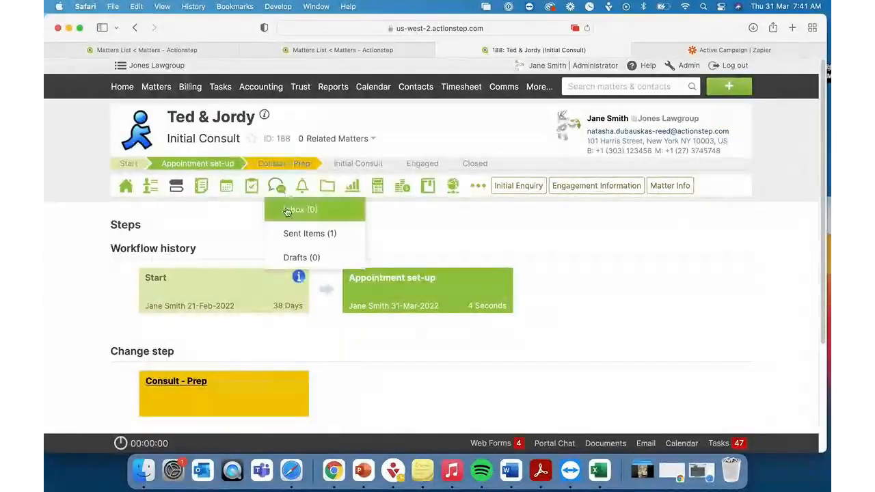
pyautogui.click(293, 232)
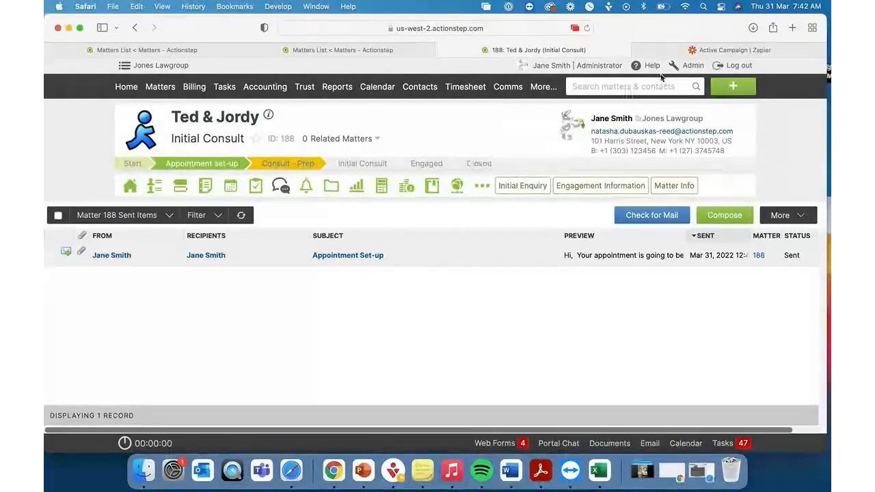
# - Switch to Zapier, leave the Active Campaign Zap and look through the list of Zaps in the Home folder
pyautogui.click(727, 51)
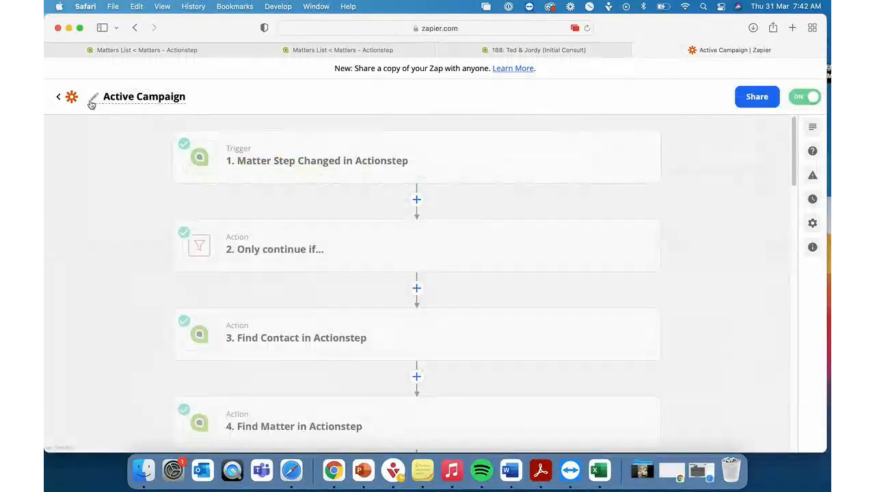
pyautogui.click(60, 97)
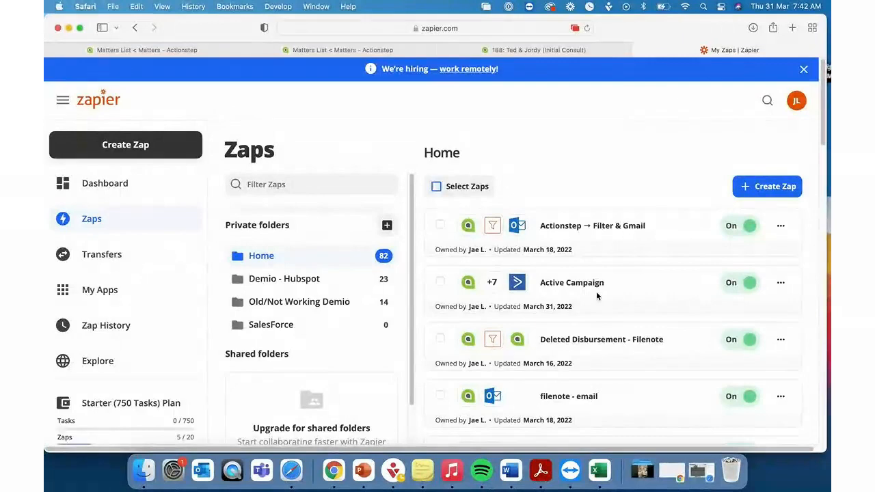
pyautogui.scroll(-1, 596, 291)
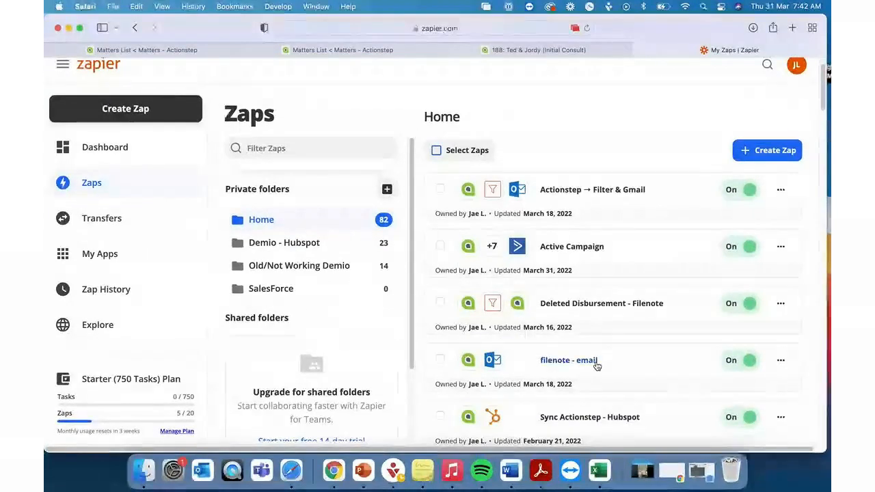
pyautogui.scroll(-1, 596, 366)
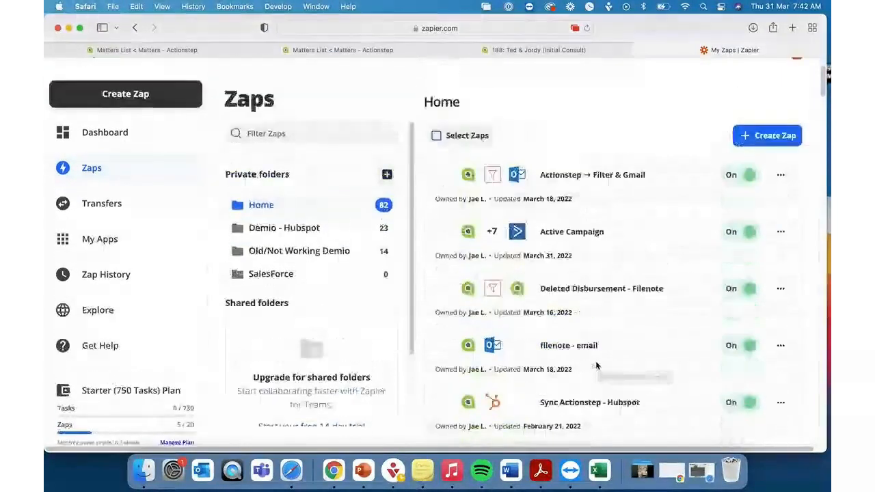
pyautogui.scroll(2, 596, 367)
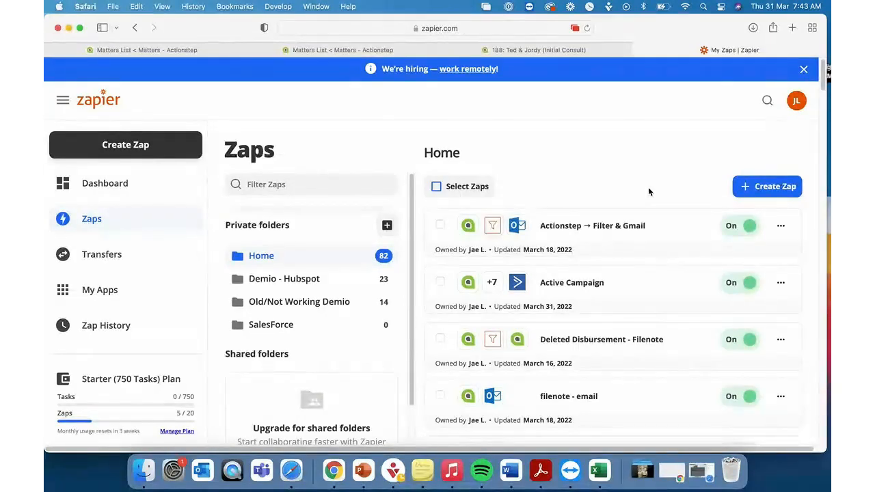
# - Switch back to Actionstep and open the admin settings of the Initial Consult matter type
pyautogui.click(557, 51)
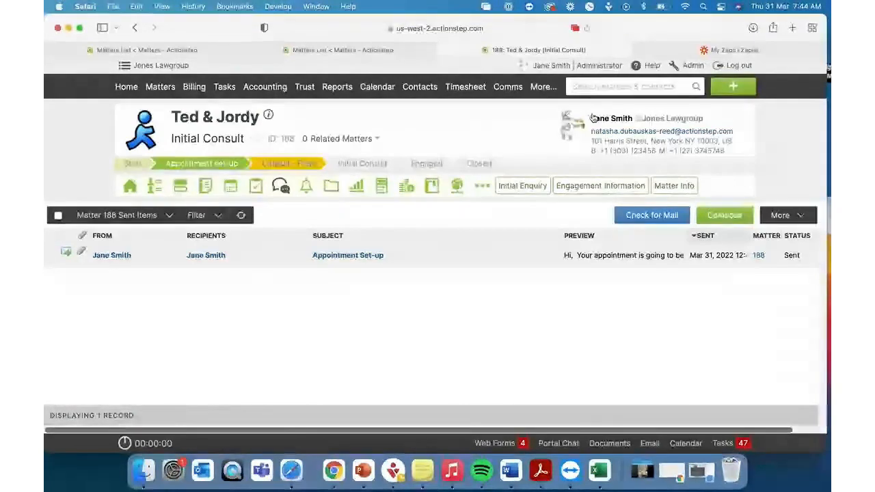
pyautogui.click(697, 66)
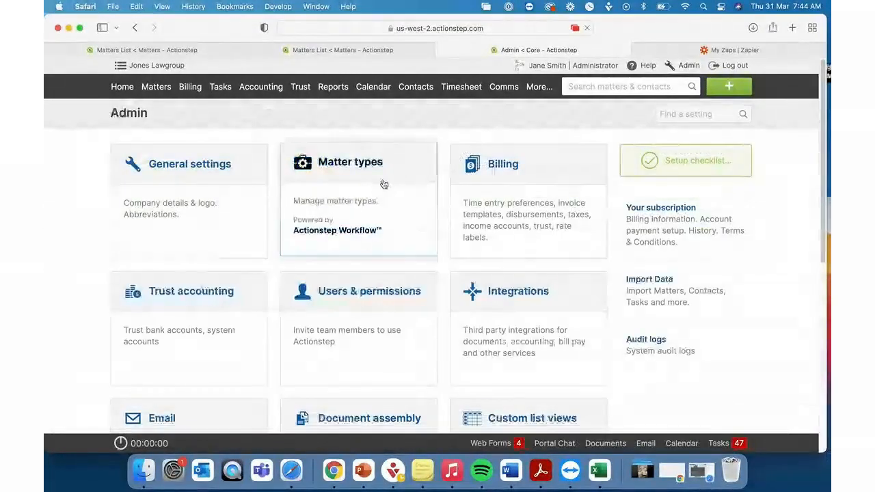
pyautogui.click(382, 178)
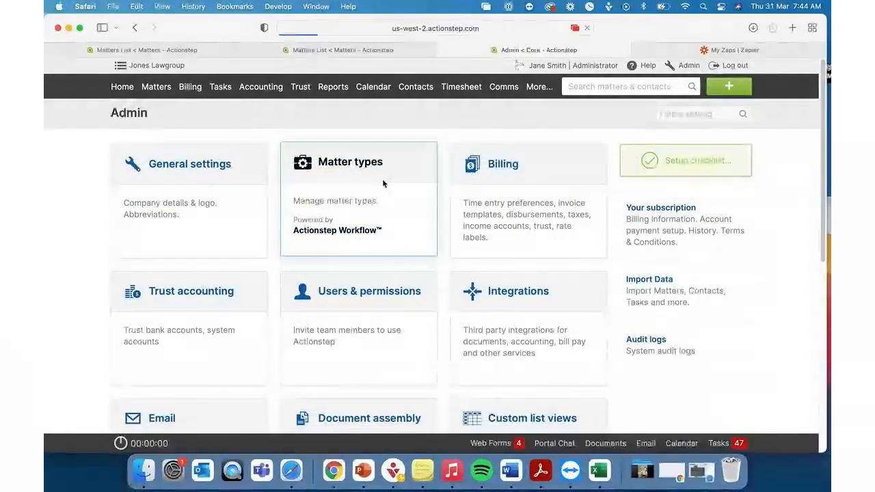
pyautogui.scroll(-10, 336, 273)
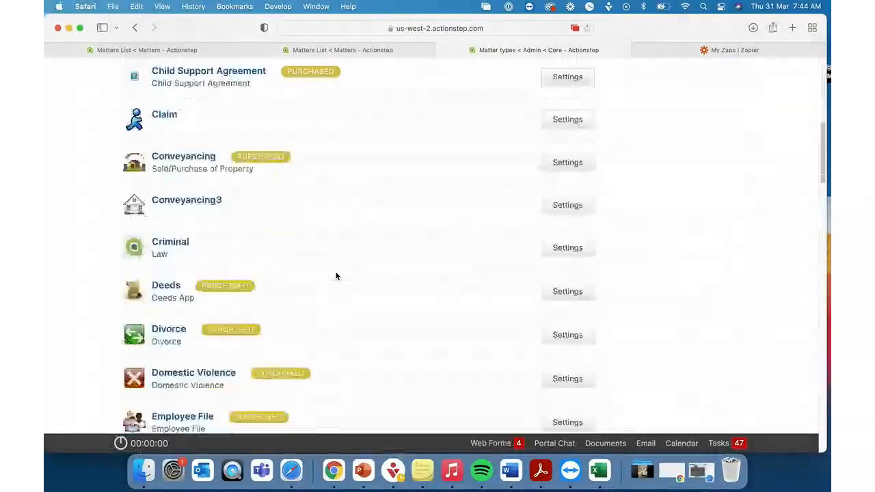
pyautogui.scroll(-7, 336, 276)
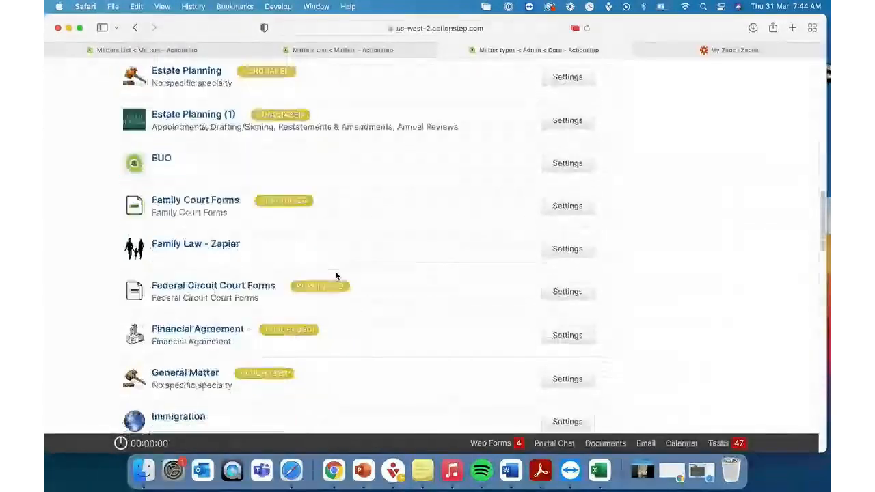
pyautogui.scroll(-3, 336, 276)
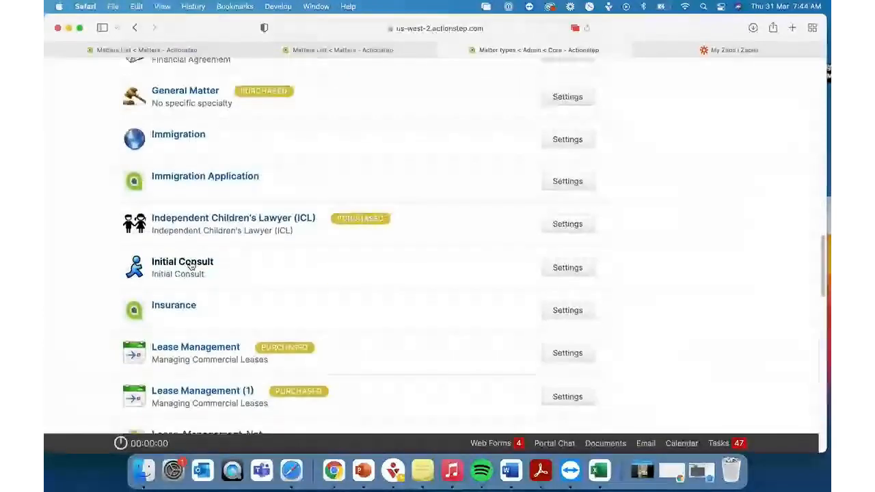
pyautogui.click(191, 265)
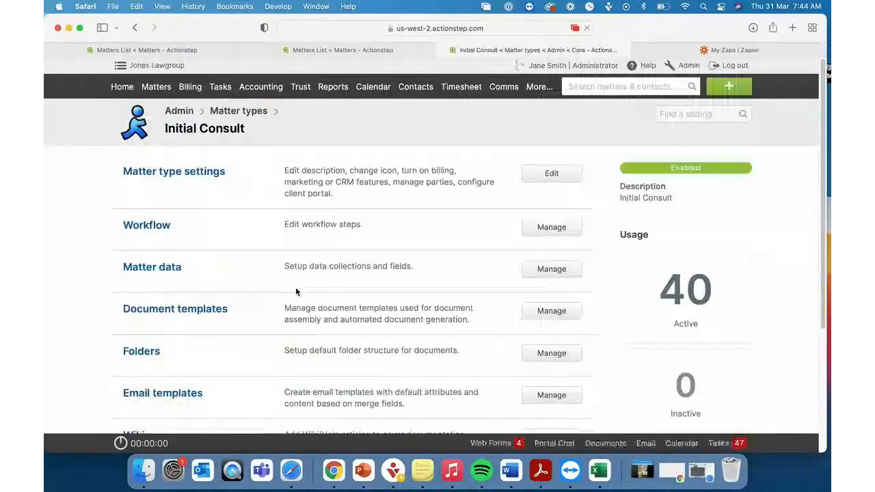
# - Open the Initial Enquiry data collection in the matter type's data settings and examine its fields
pyautogui.click(167, 268)
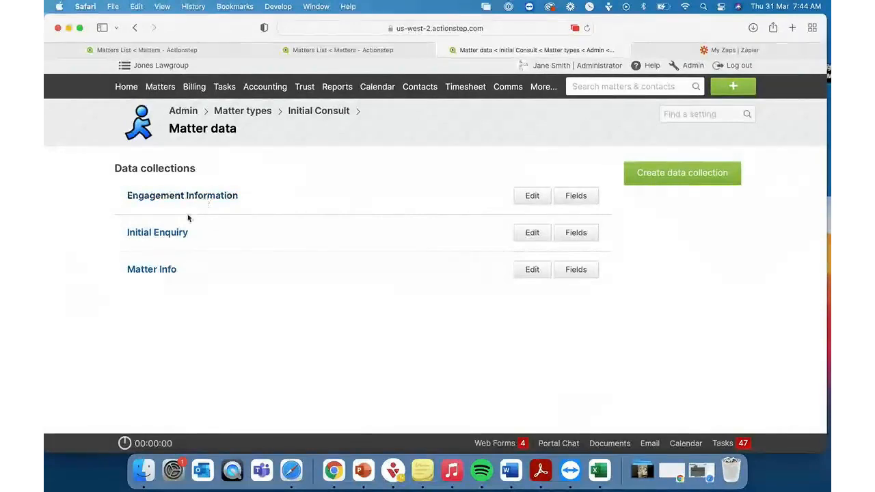
pyautogui.click(164, 235)
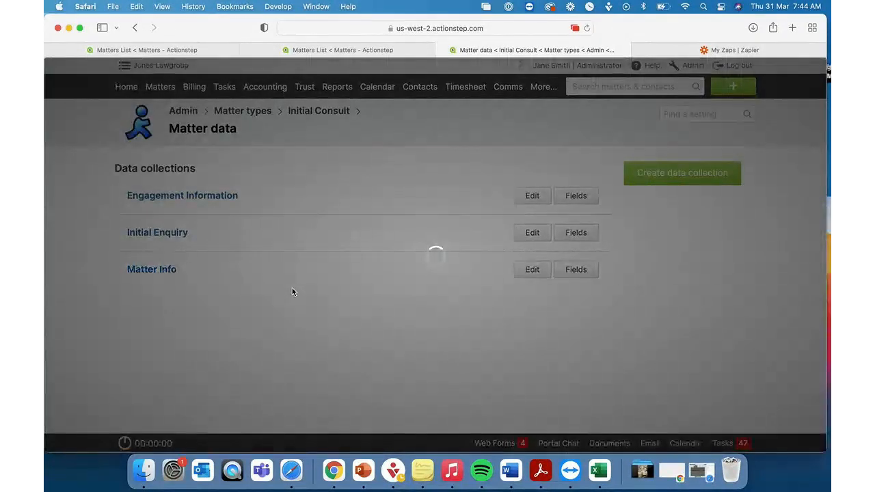
pyautogui.scroll(-6, 292, 292)
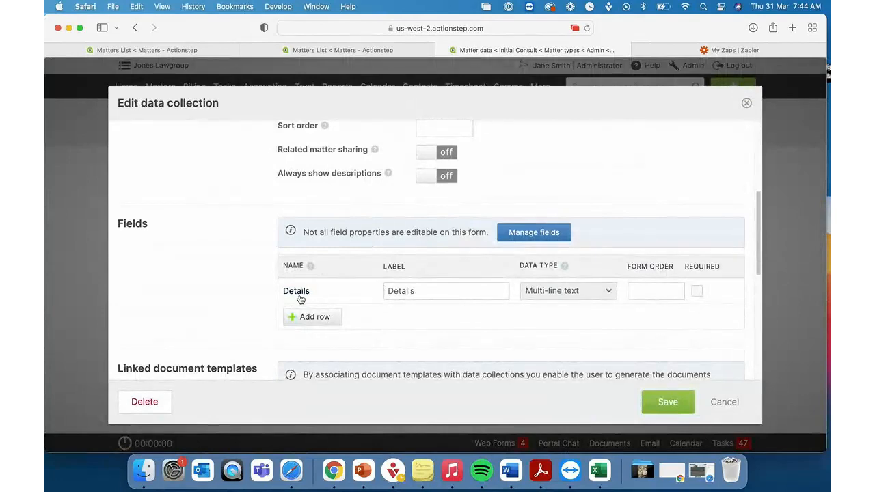
# - Add a field named Dateofconsult with the label Date of Consult to the Initial Enquiry data collection
pyautogui.scroll(3, 417, 305)
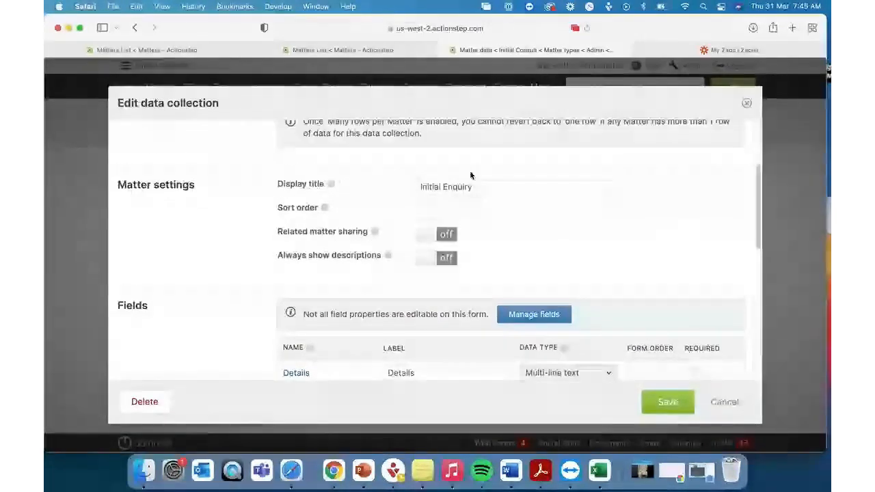
pyautogui.scroll(-2, 480, 234)
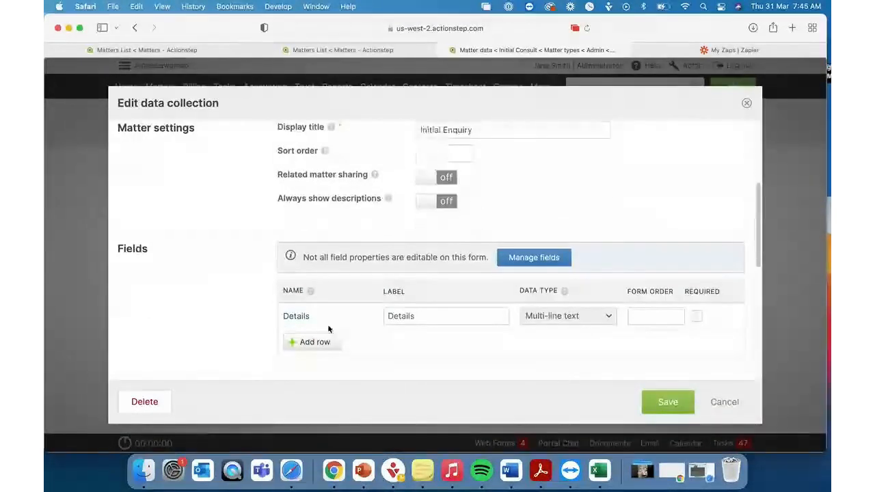
pyautogui.click(316, 341)
pyautogui.click(342, 340)
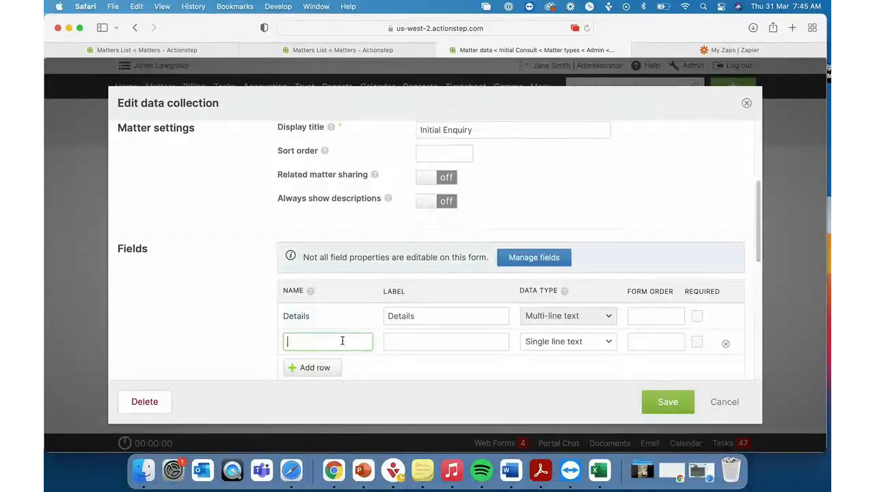
pyautogui.write('Date ofconsult')
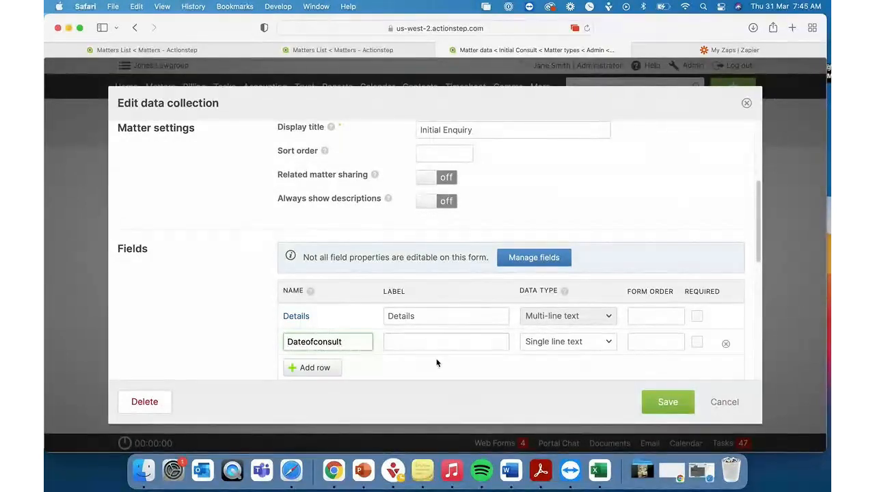
pyautogui.click(456, 344)
pyautogui.write('Date ')
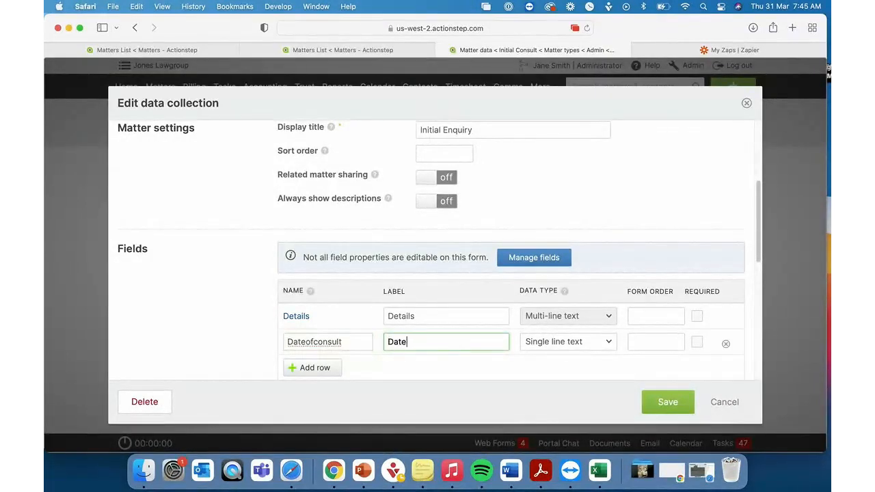
pyautogui.write('of Consult')
# - Examine all the data types available for the Date of Consult field, from the common ones to Custom HTML, without choosing one
pyautogui.click(580, 348)
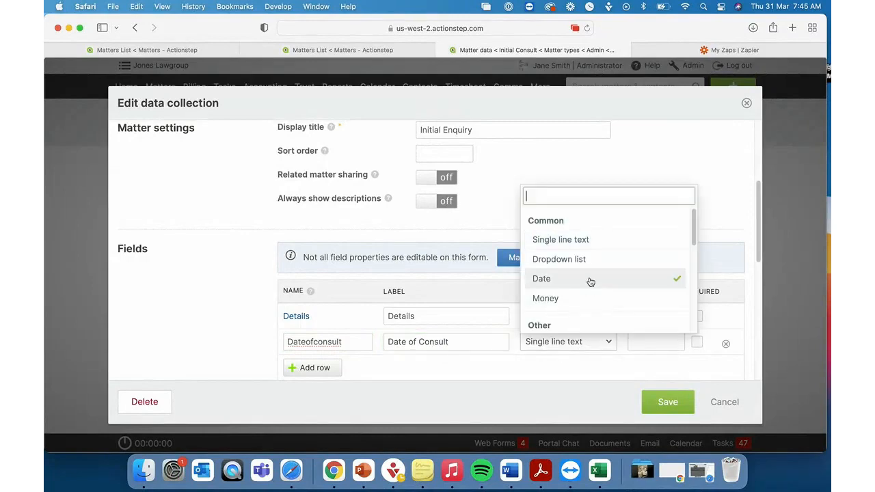
pyautogui.scroll(-2, 590, 282)
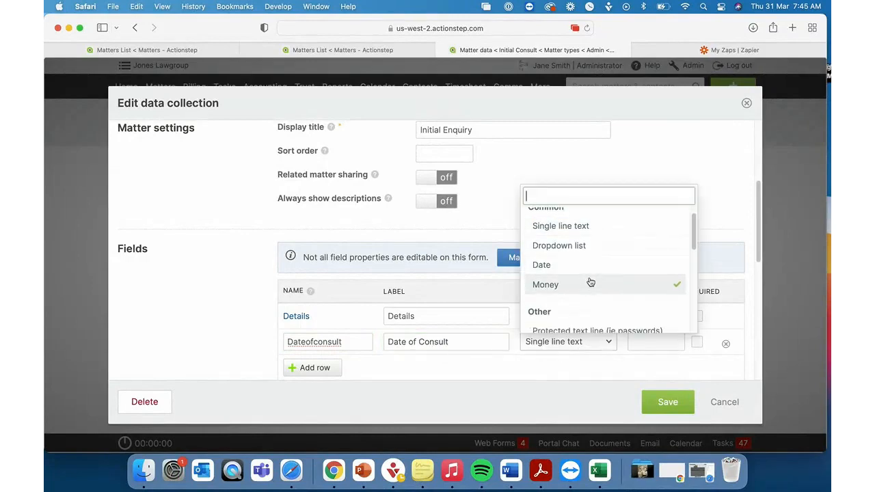
pyautogui.scroll(2, 591, 281)
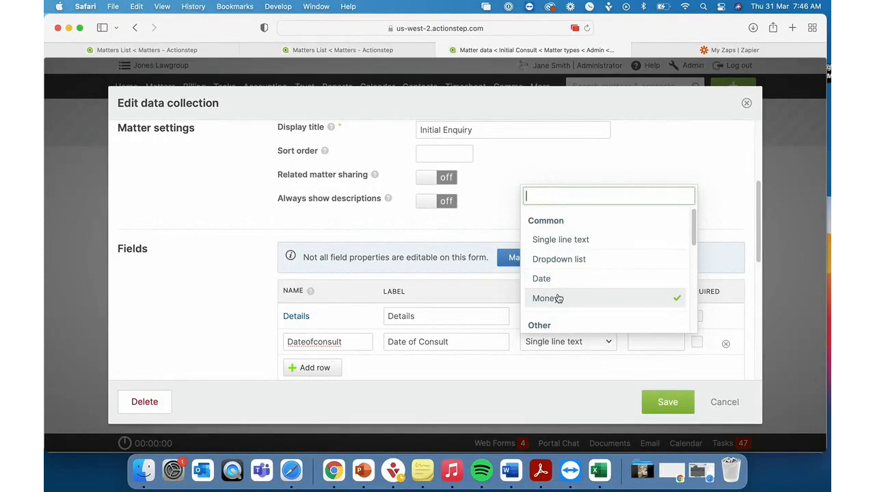
pyautogui.scroll(-1, 557, 298)
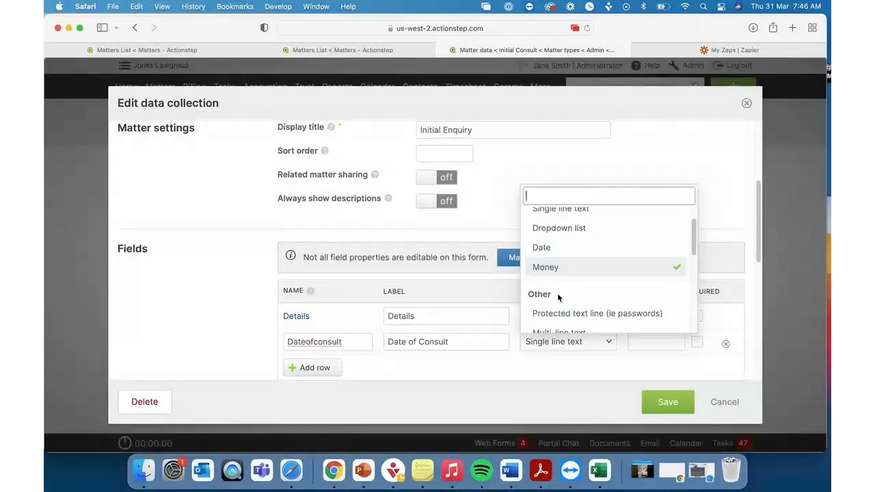
pyautogui.scroll(-3, 558, 297)
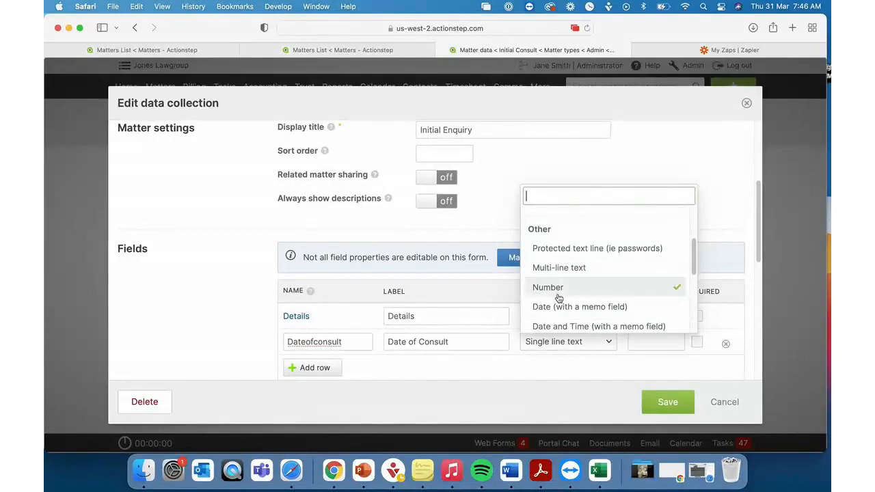
pyautogui.scroll(-1, 558, 298)
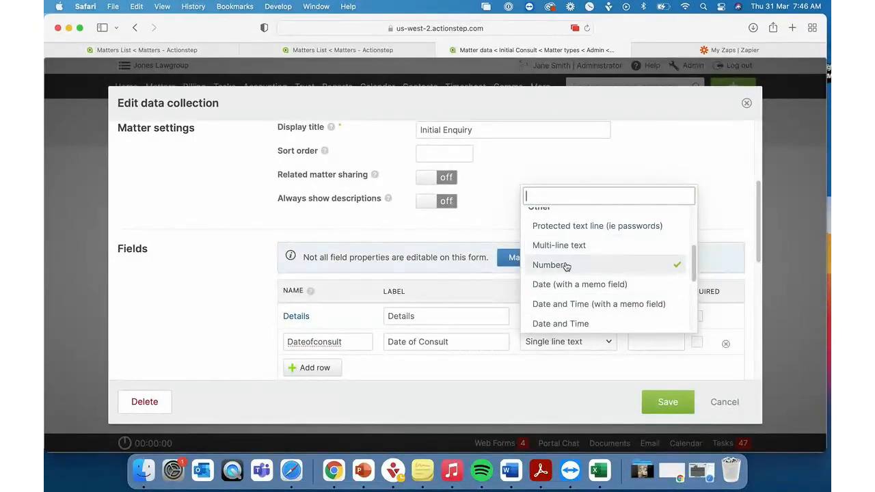
pyautogui.scroll(-2, 566, 266)
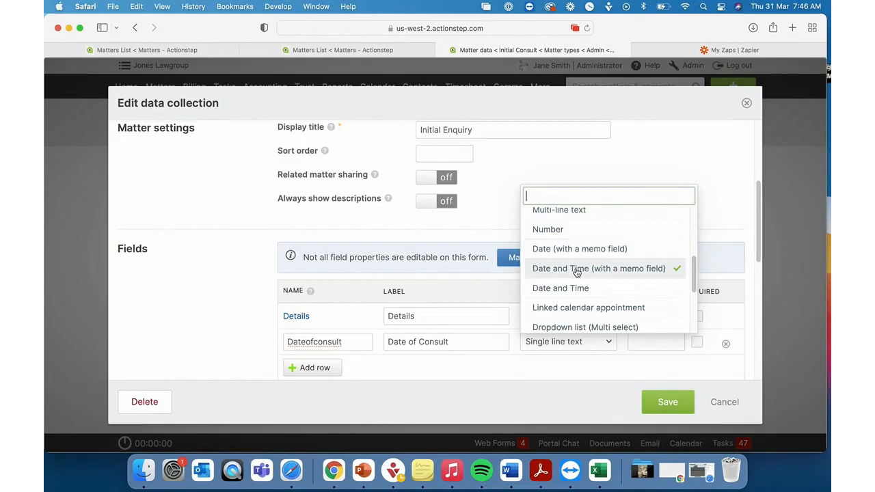
pyautogui.scroll(-1, 567, 291)
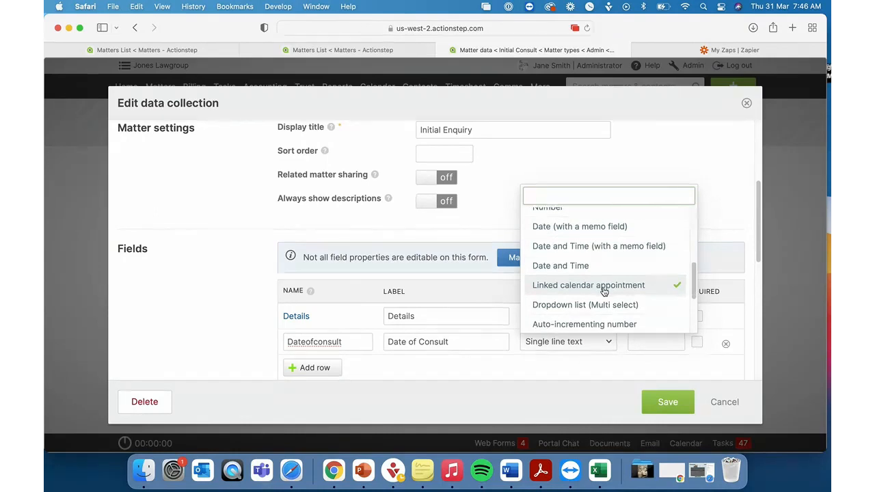
pyautogui.scroll(-2, 605, 288)
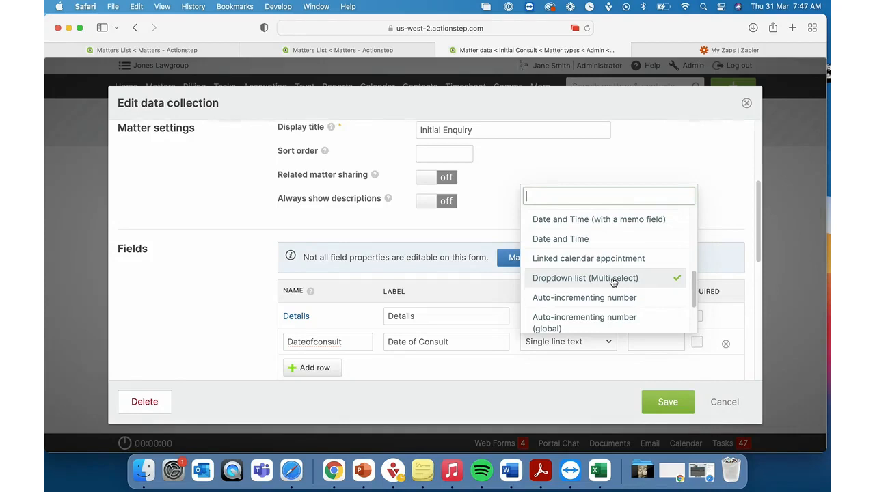
pyautogui.scroll(-3, 613, 282)
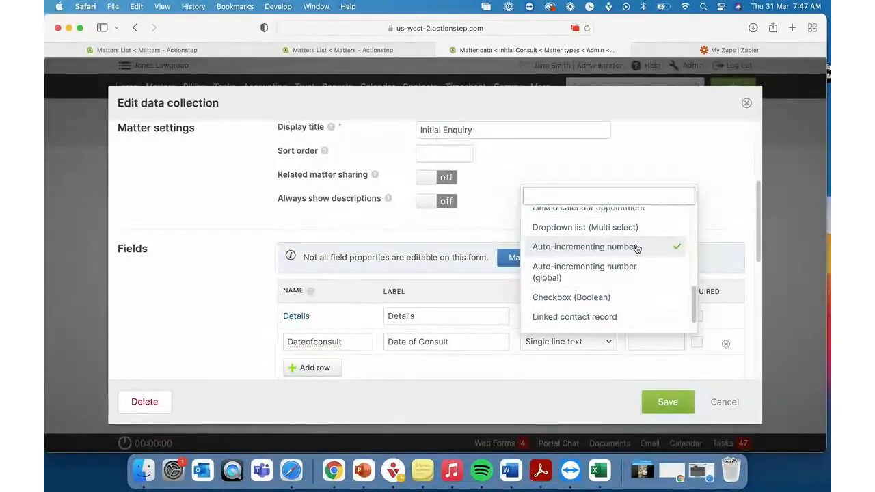
pyautogui.scroll(-1, 617, 284)
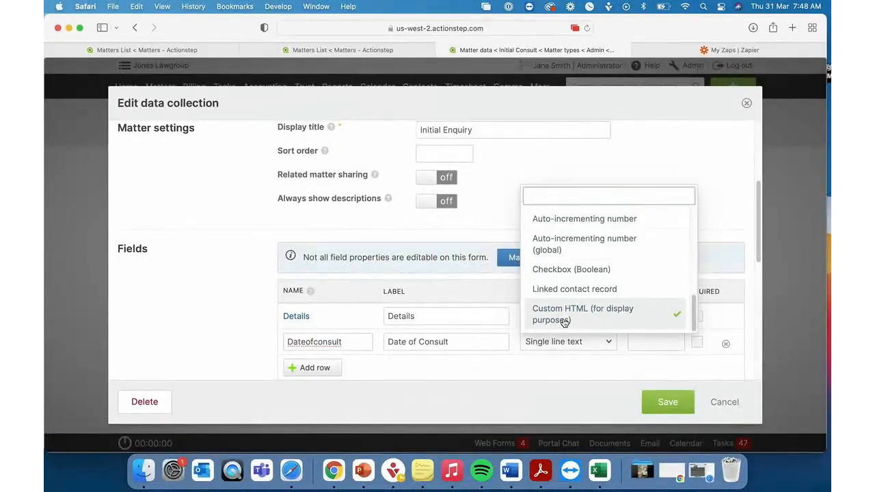
pyautogui.click(683, 169)
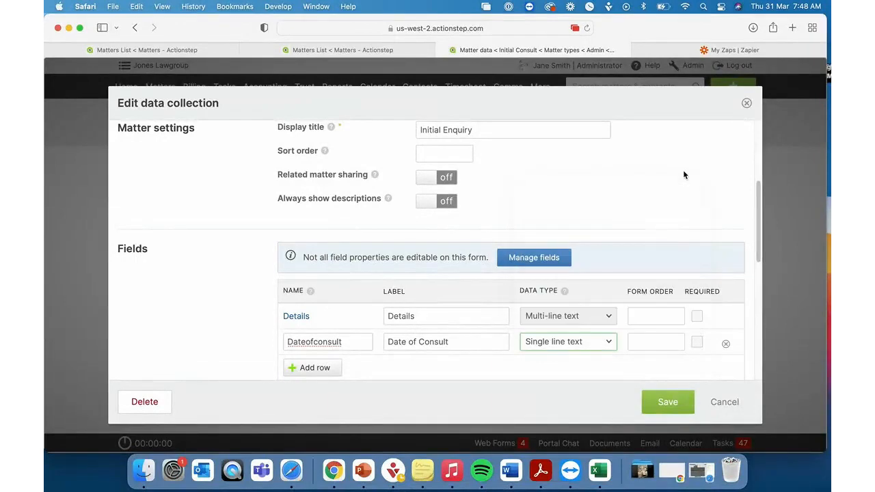
# - Save the Initial Enquiry data collection and reopen it to check its list of fields
pyautogui.scroll(-1, 538, 378)
pyautogui.scroll(-2, 537, 377)
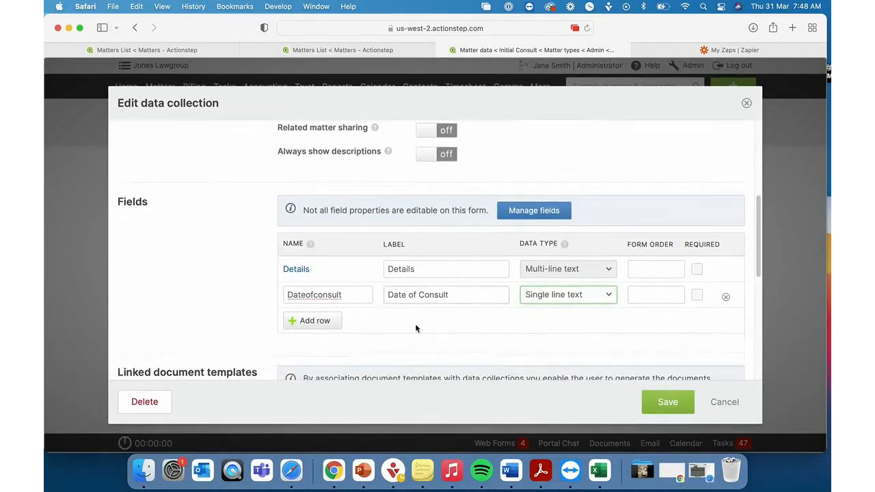
pyautogui.click(682, 413)
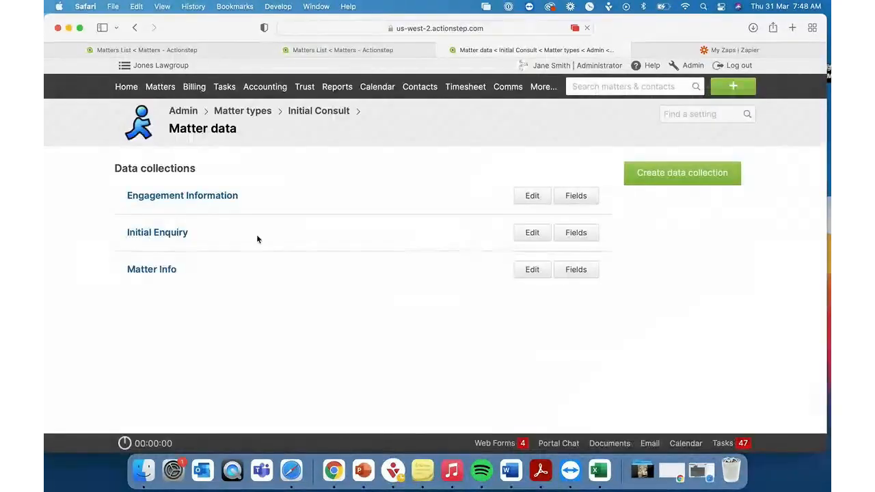
pyautogui.click(183, 235)
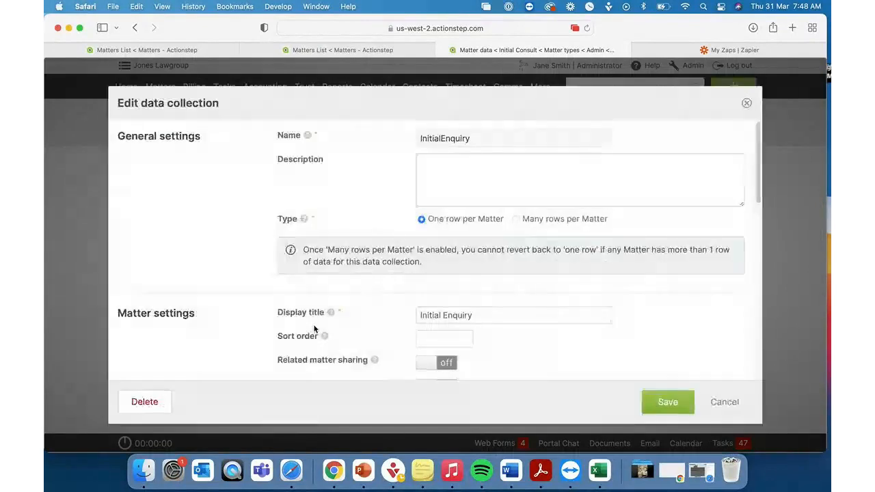
pyautogui.scroll(-6, 314, 329)
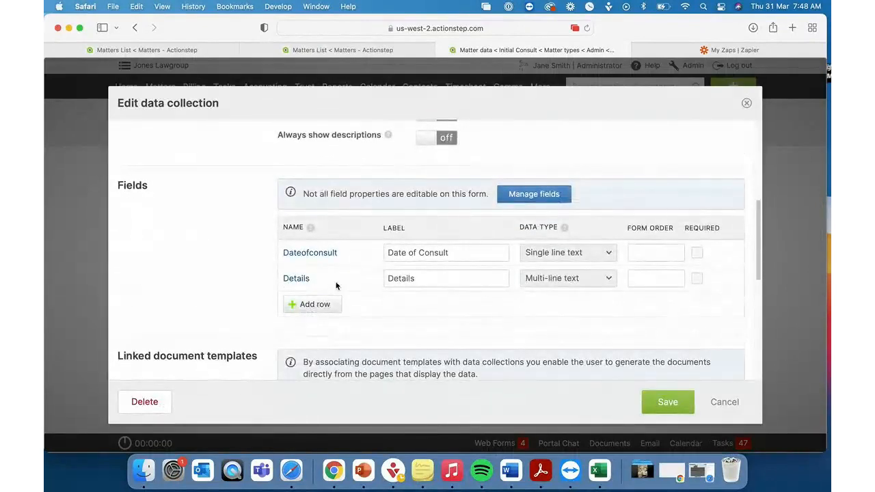